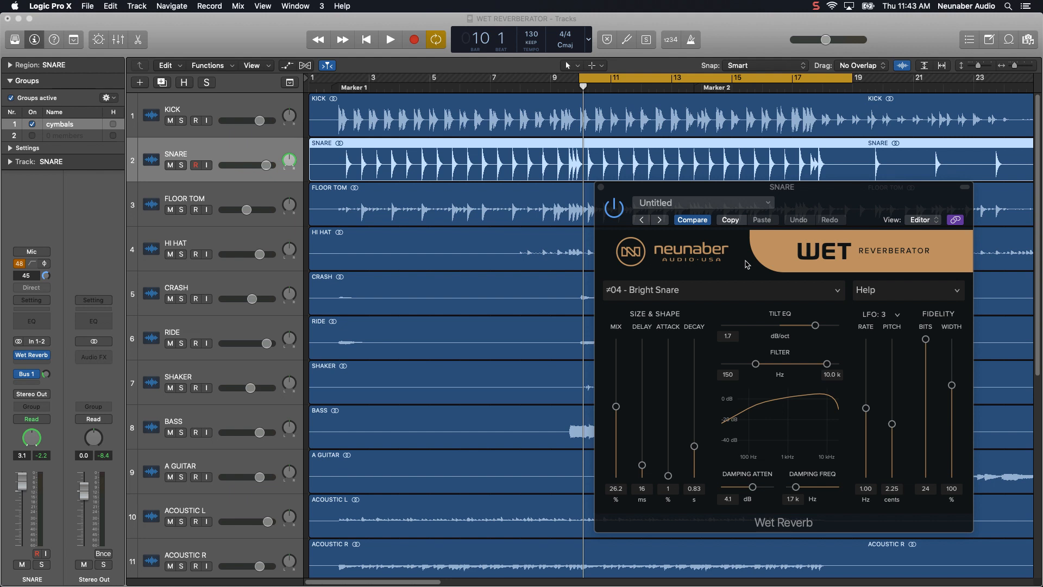
pyautogui.click(756, 290)
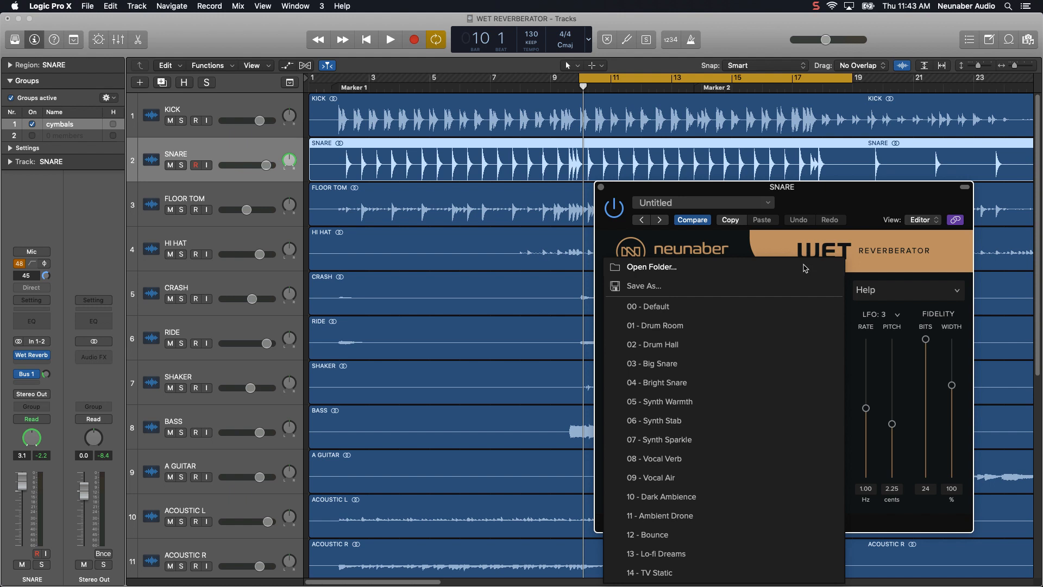
pyautogui.click(747, 237)
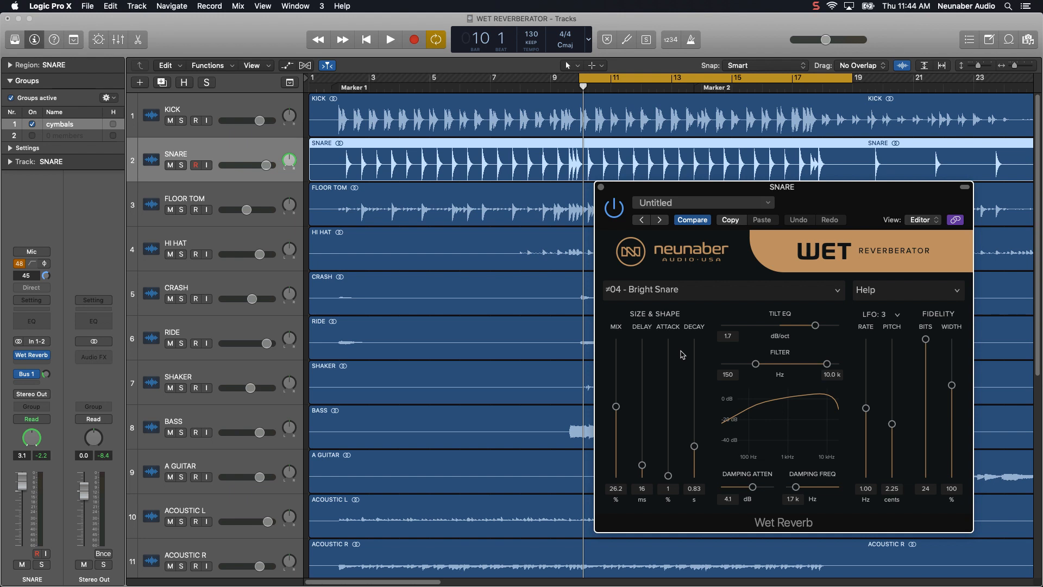
# Sweep the snare reverb's Attack up to 100% and down to 0%, and shorten its Decay to 0.49 s
pyautogui.moveTo(669, 476); pyautogui.dragTo(683, 341)
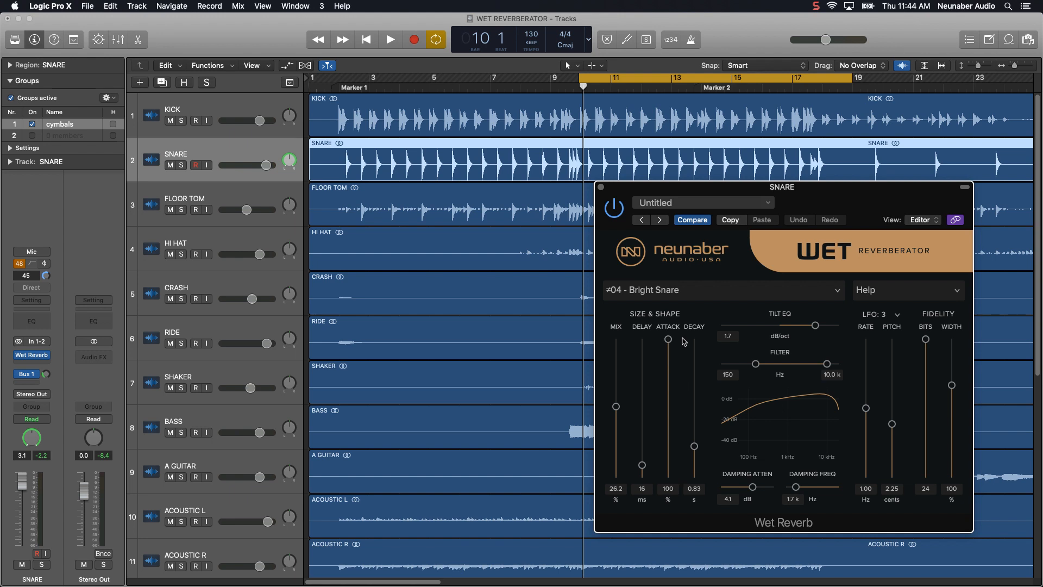
pyautogui.moveTo(682, 342); pyautogui.dragTo(685, 480)
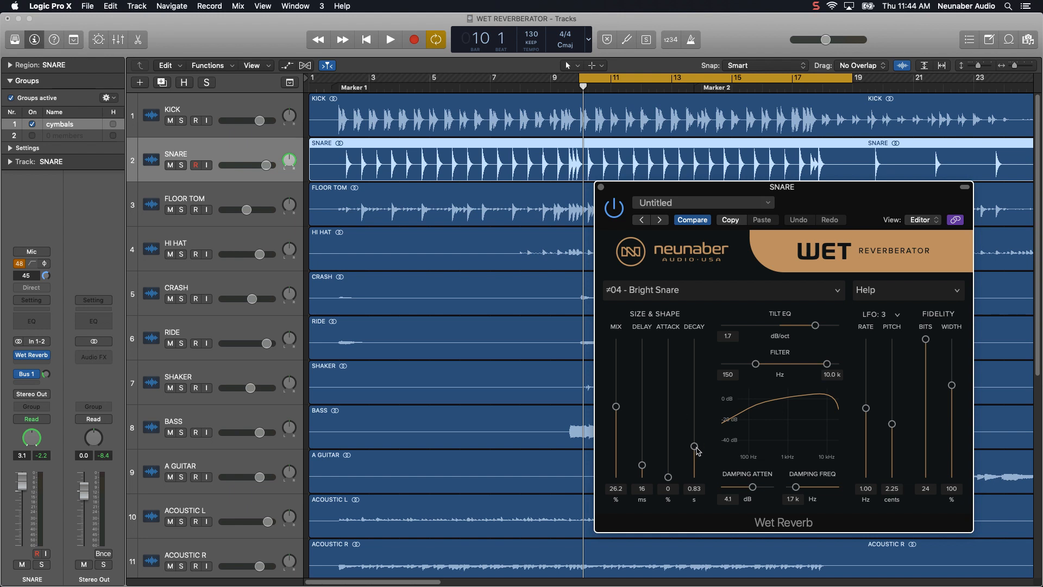
pyautogui.moveTo(697, 451); pyautogui.dragTo(778, 456)
# Set the reverb's Tilt EQ to 1.5 dB/oct, its filter to 69 Hz and 1.9 kHz, and damping to 3.2 dB at 5.3 kHz
pyautogui.moveTo(815, 326)
pyautogui.mouseDown()
pyautogui.moveTo(761, 325)
pyautogui.moveTo(824, 333)
pyautogui.moveTo(737, 332)
pyautogui.moveTo(813, 334)
pyautogui.mouseUp()
pyautogui.moveTo(756, 365)
pyautogui.mouseDown()
pyautogui.moveTo(725, 365)
pyautogui.moveTo(823, 363)
pyautogui.moveTo(742, 365)
pyautogui.mouseUp()
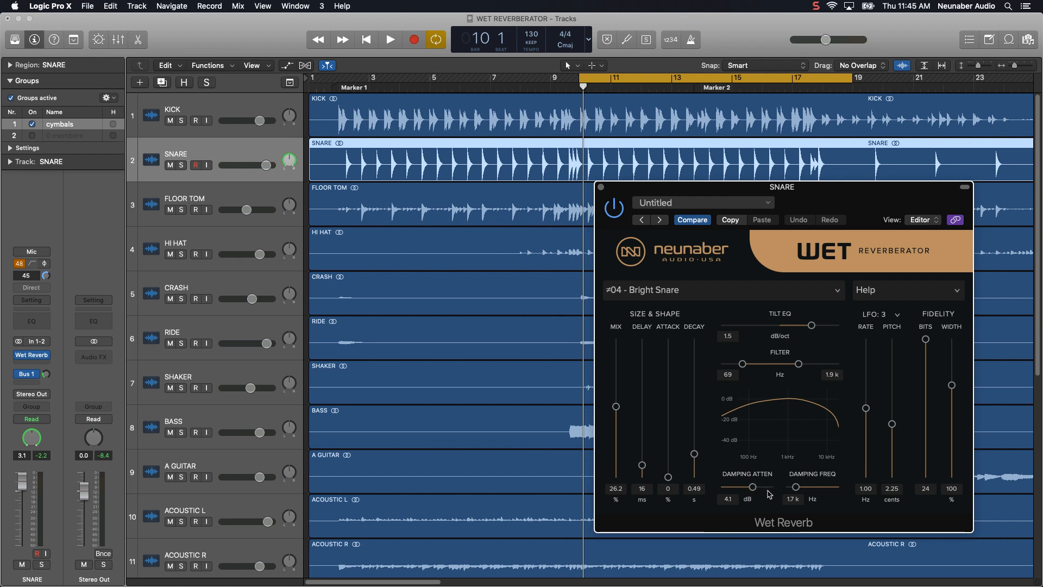
pyautogui.moveTo(795, 487); pyautogui.dragTo(816, 491)
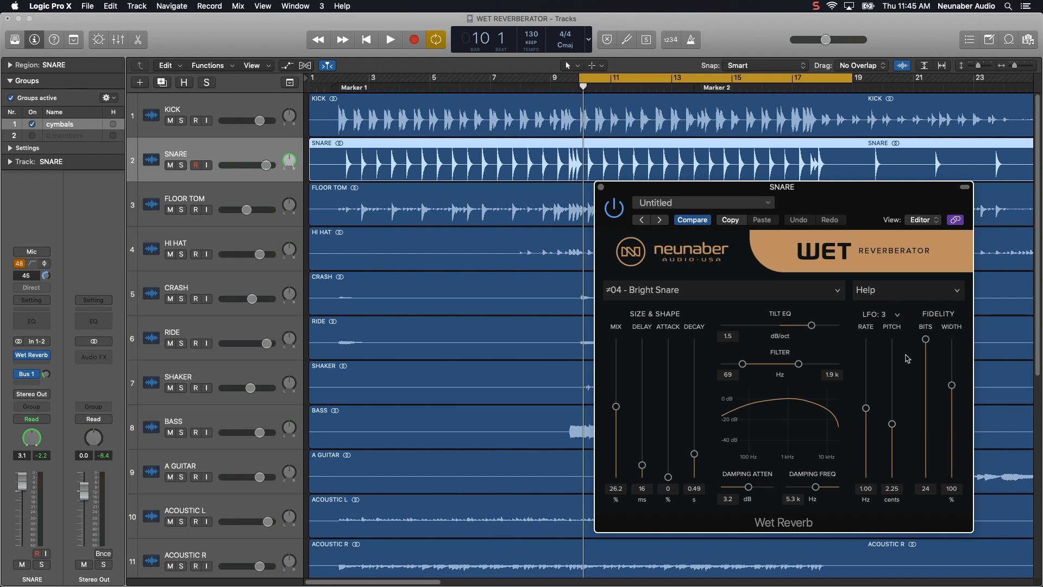
# Set the reverb's LFO pitch to 2.30 cents and try the Fidelity controls, with Bits at 24 and Width at 100%
pyautogui.moveTo(893, 424)
pyautogui.mouseDown()
pyautogui.moveTo(894, 348)
pyautogui.moveTo(900, 423)
pyautogui.mouseUp()
pyautogui.click(885, 316)
pyautogui.click(903, 309)
pyautogui.moveTo(926, 343)
pyautogui.mouseDown()
pyautogui.moveTo(927, 472)
pyautogui.moveTo(927, 338)
pyautogui.mouseUp()
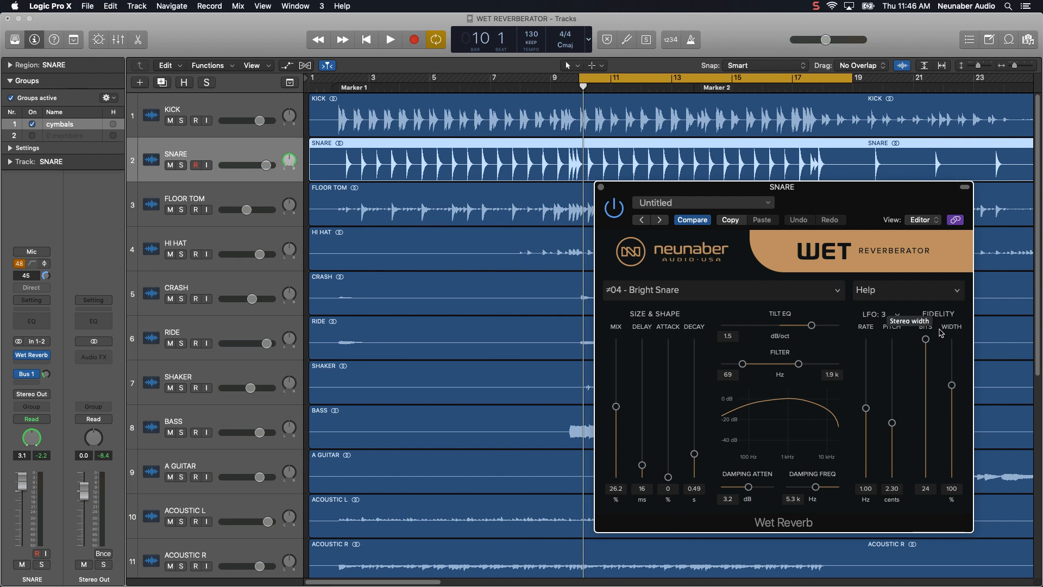
pyautogui.moveTo(926, 339)
pyautogui.mouseDown()
pyautogui.moveTo(940, 330)
pyautogui.moveTo(932, 386)
pyautogui.moveTo(931, 341)
pyautogui.mouseUp()
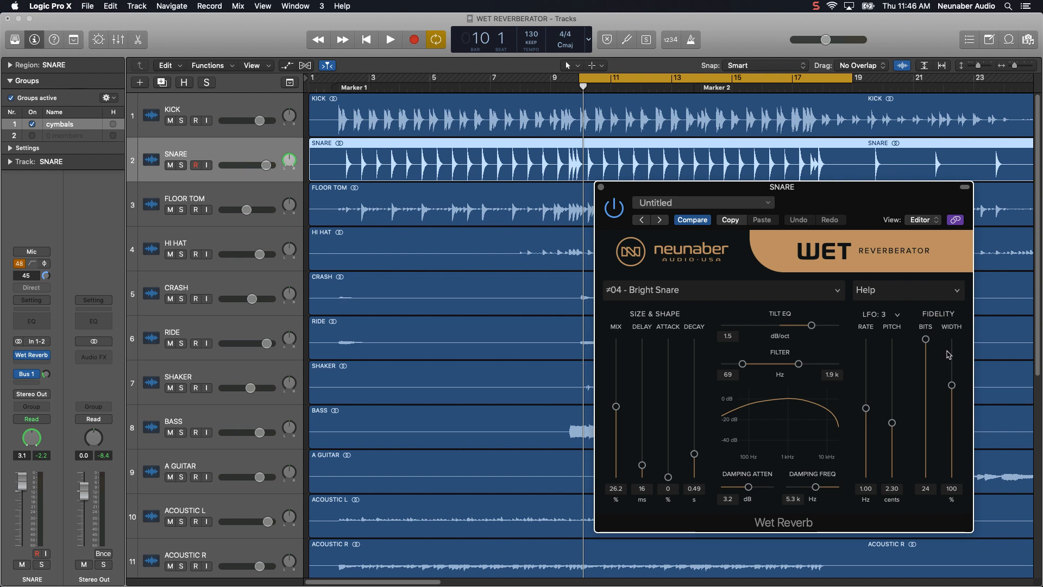
pyautogui.moveTo(952, 386); pyautogui.dragTo(983, 384)
# Solo the SNARE track and play it briefly with Wet Reverb bypassed
pyautogui.click(181, 166)
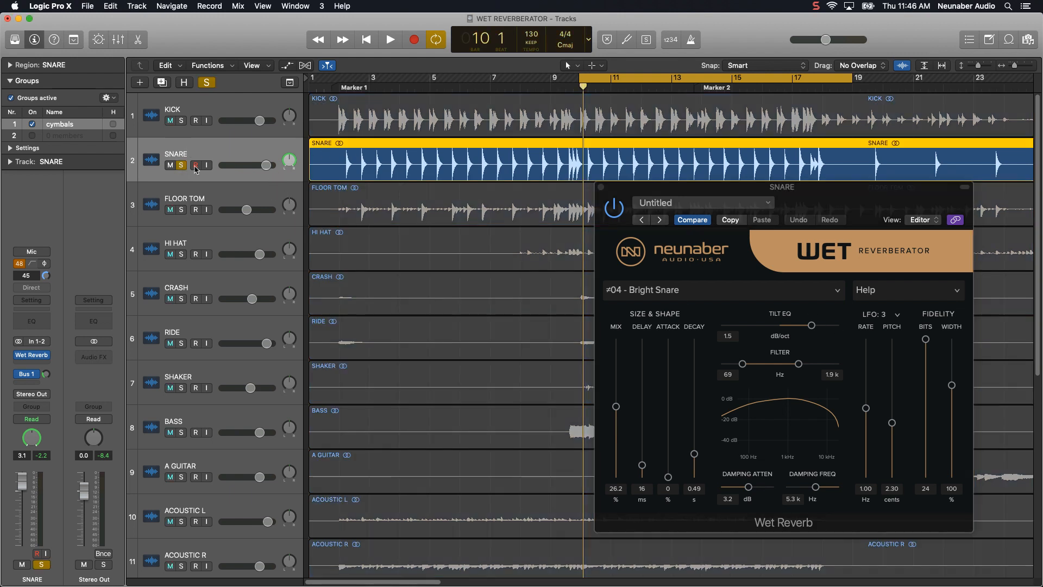
pyautogui.click(621, 211)
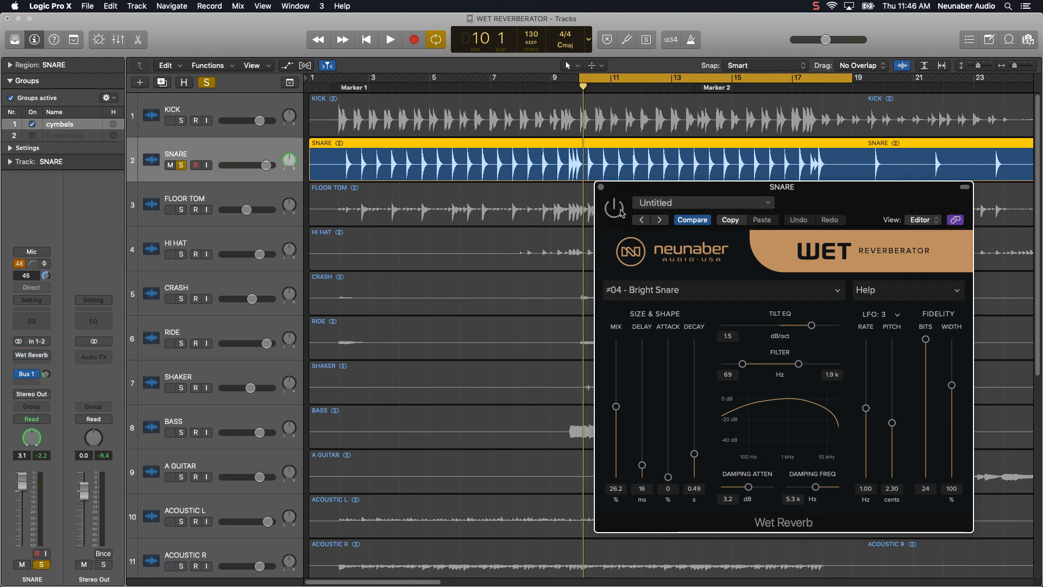
pyautogui.press('space')
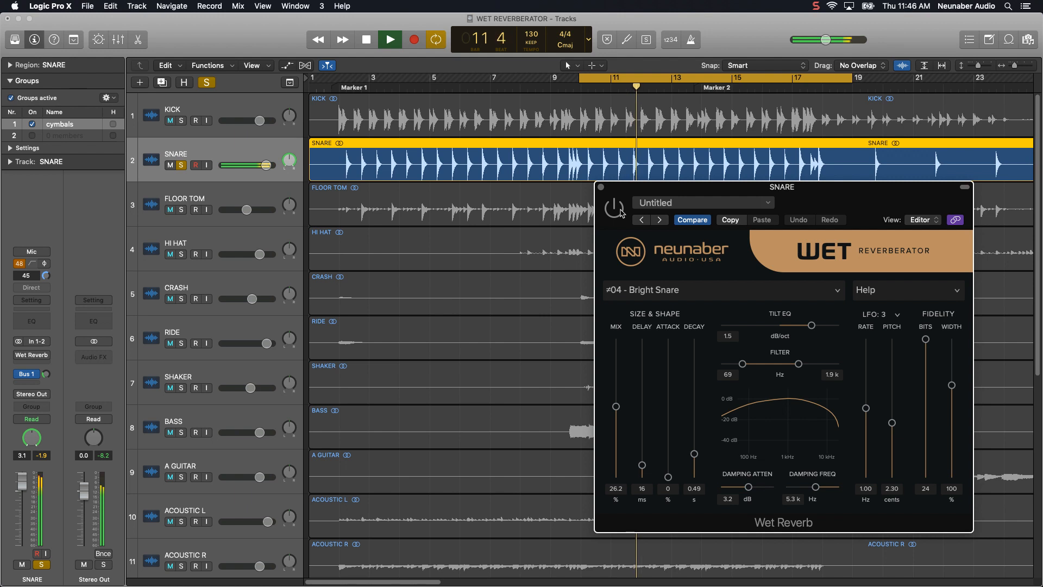
pyautogui.press('space')
# Load the 04 - Bright Snare preset and play the soloed snare with Wet Reverb enabled
pyautogui.click(671, 291)
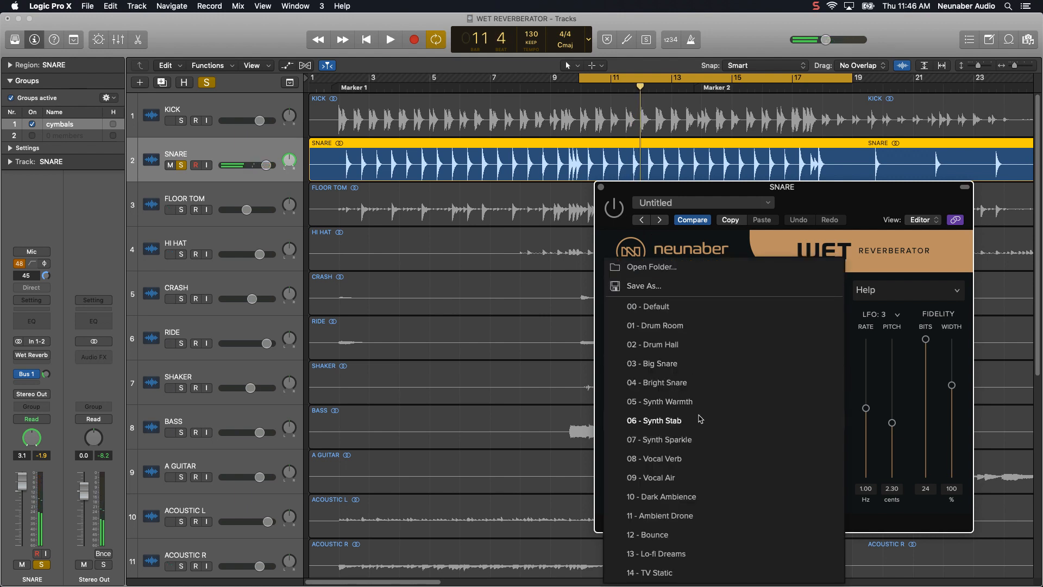
pyautogui.click(683, 382)
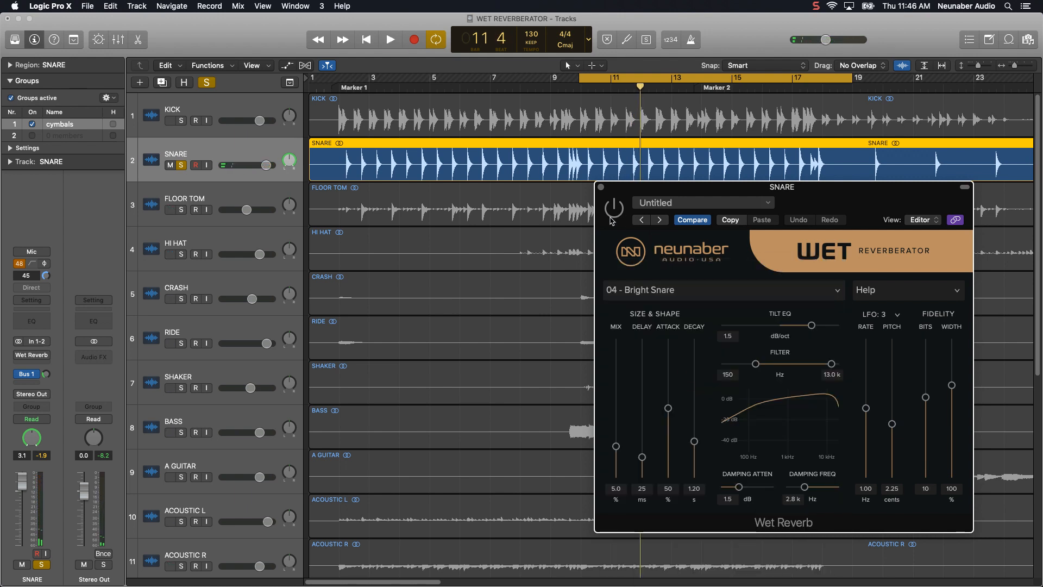
pyautogui.press('space')
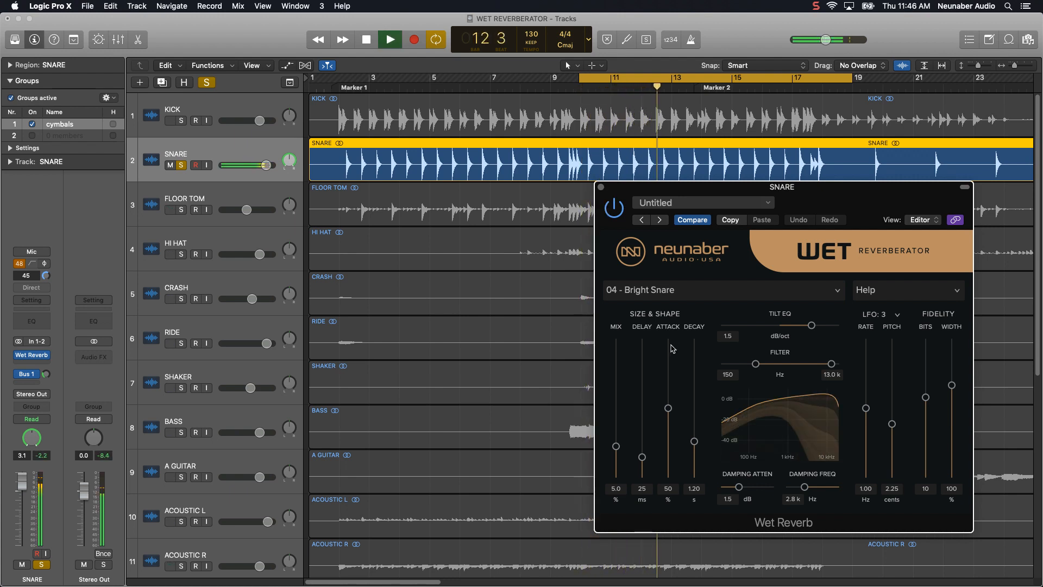
pyautogui.press('space')
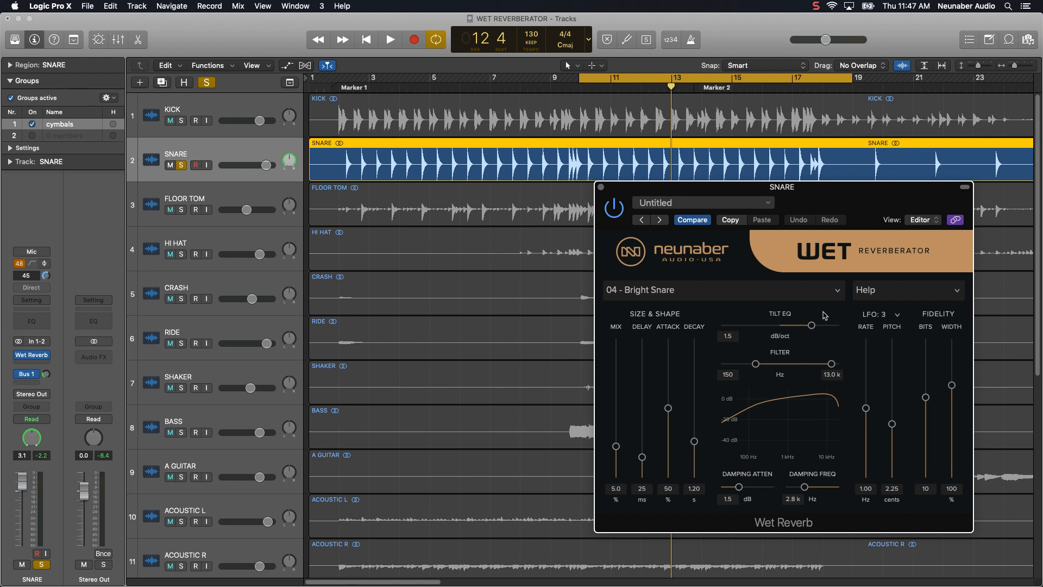
# While the snare plays, set the reverb's Tilt EQ to -1.1 dB/oct and the filter's upper cutoff to 2.3 kHz
pyautogui.press('space')
pyautogui.moveTo(811, 325); pyautogui.dragTo(732, 336)
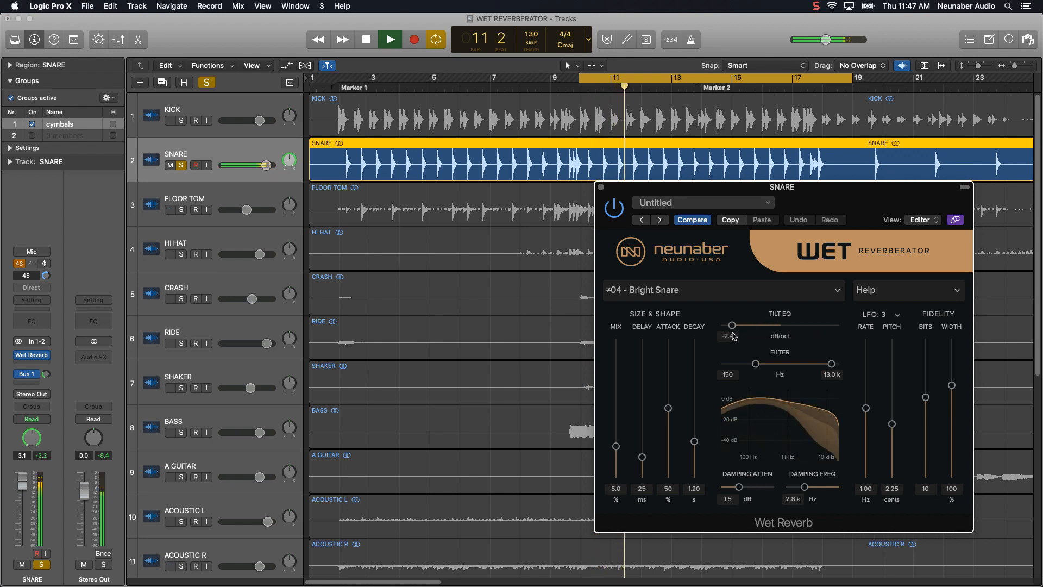
pyautogui.moveTo(820, 376); pyautogui.dragTo(811, 480)
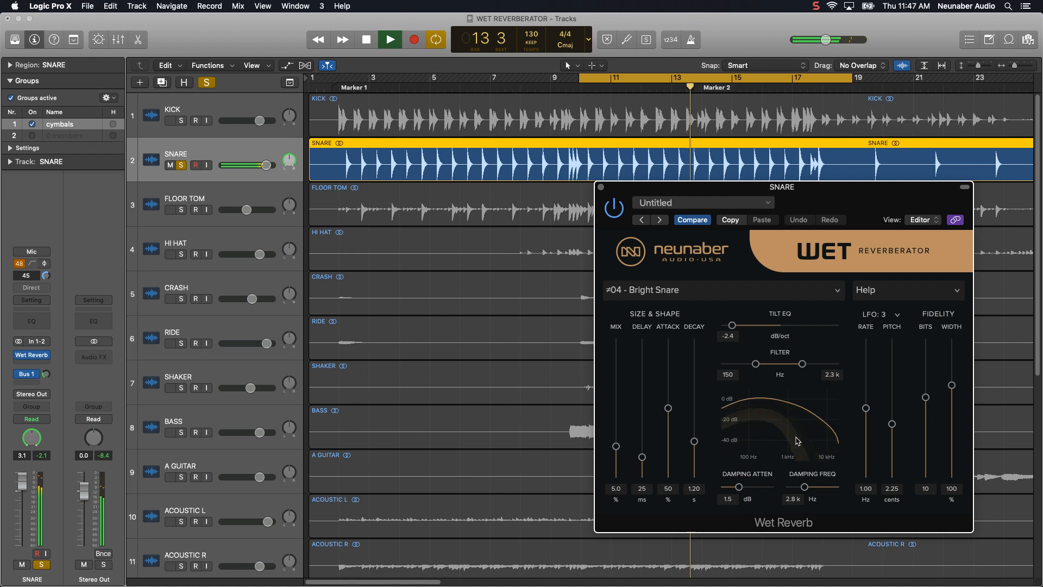
pyautogui.press('space')
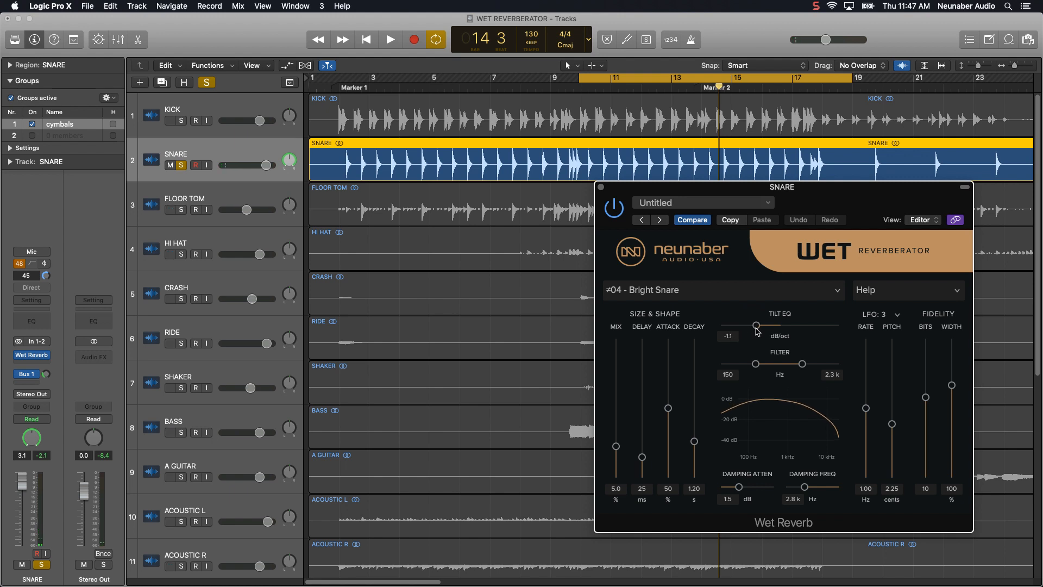
# Play the snare again and shorten the reverb's Decay to 0.85 s
pyautogui.press('space')
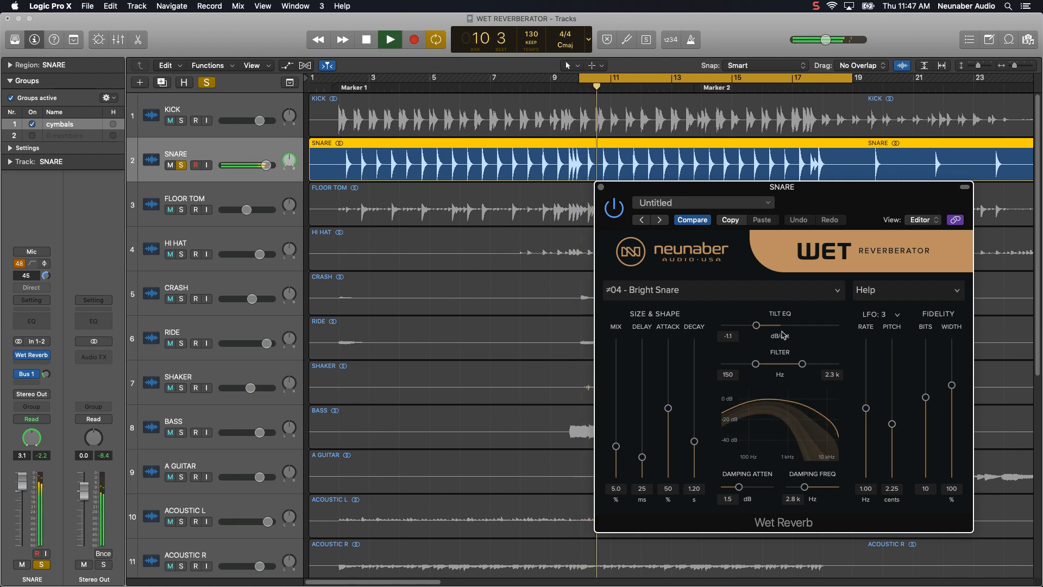
pyautogui.moveTo(696, 439)
pyautogui.mouseDown()
pyautogui.moveTo(702, 421)
pyautogui.moveTo(707, 445)
pyautogui.mouseUp()
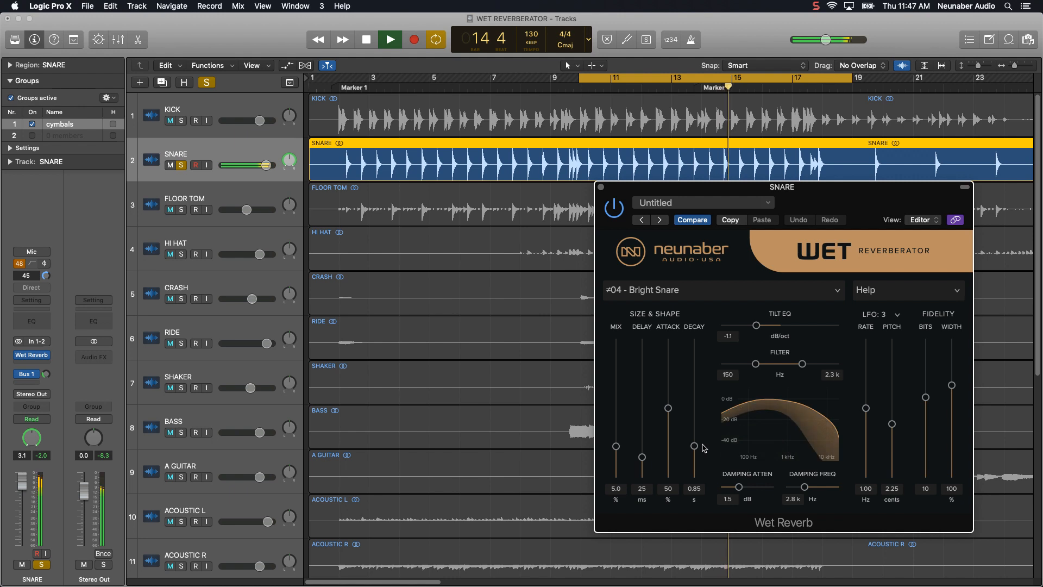
pyautogui.press('space')
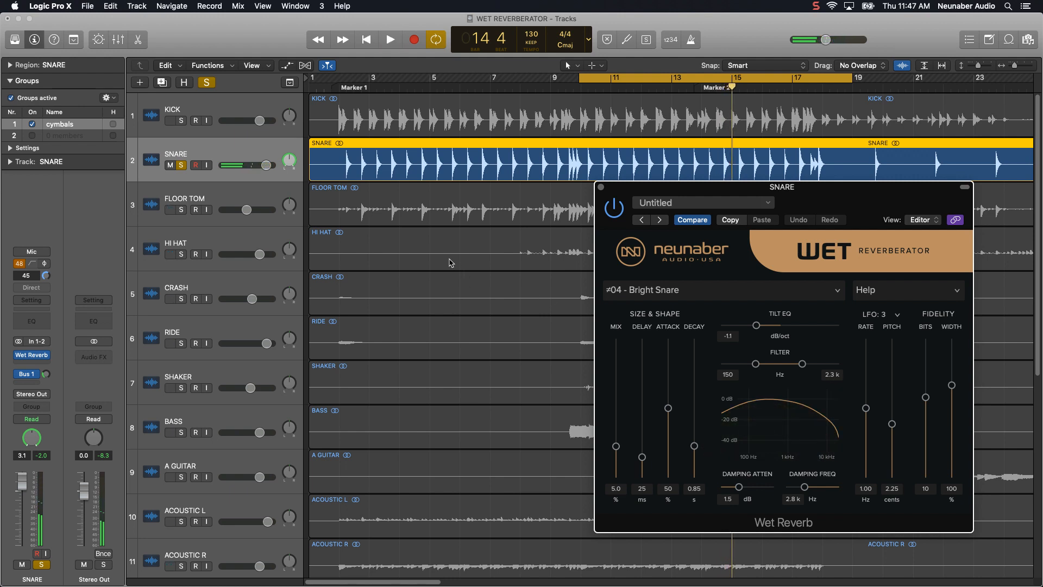
# Solo the kick, floor tom, hi-hat, crash and ride tracks along with the snare and start playback
pyautogui.click(181, 209)
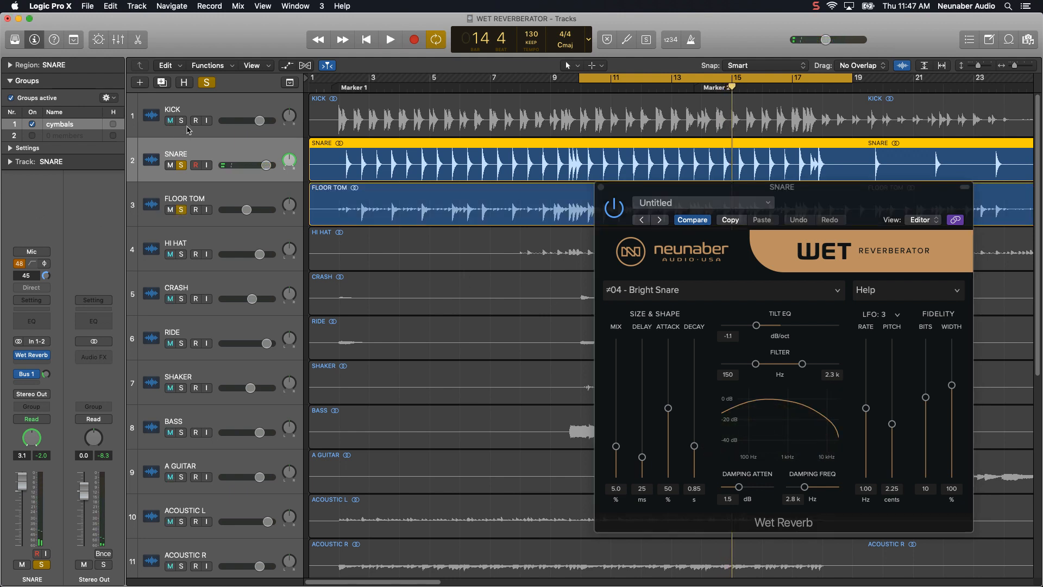
pyautogui.click(181, 121)
pyautogui.click(182, 254)
pyautogui.click(182, 300)
pyautogui.click(183, 343)
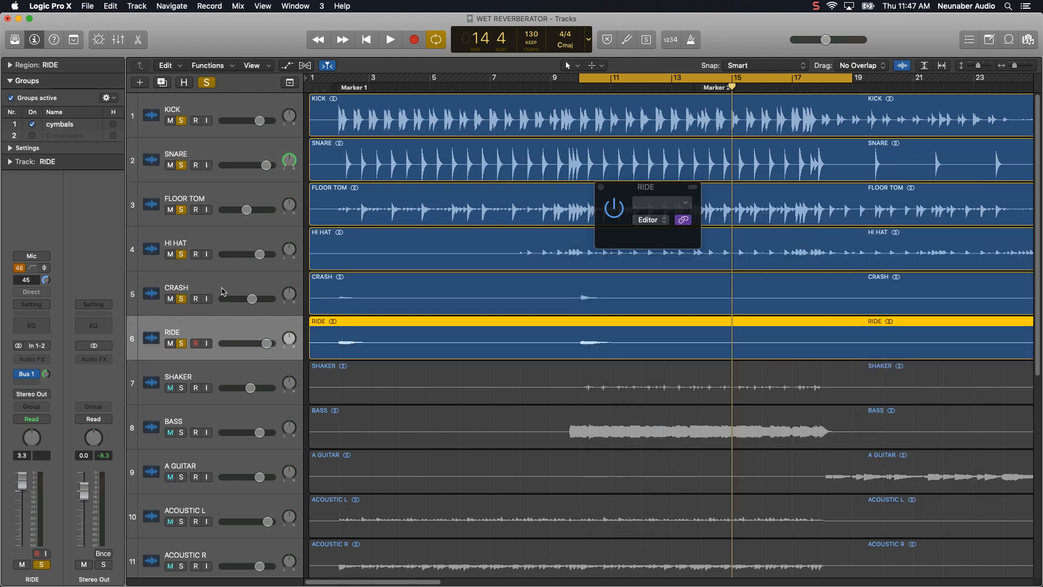
pyautogui.press('space')
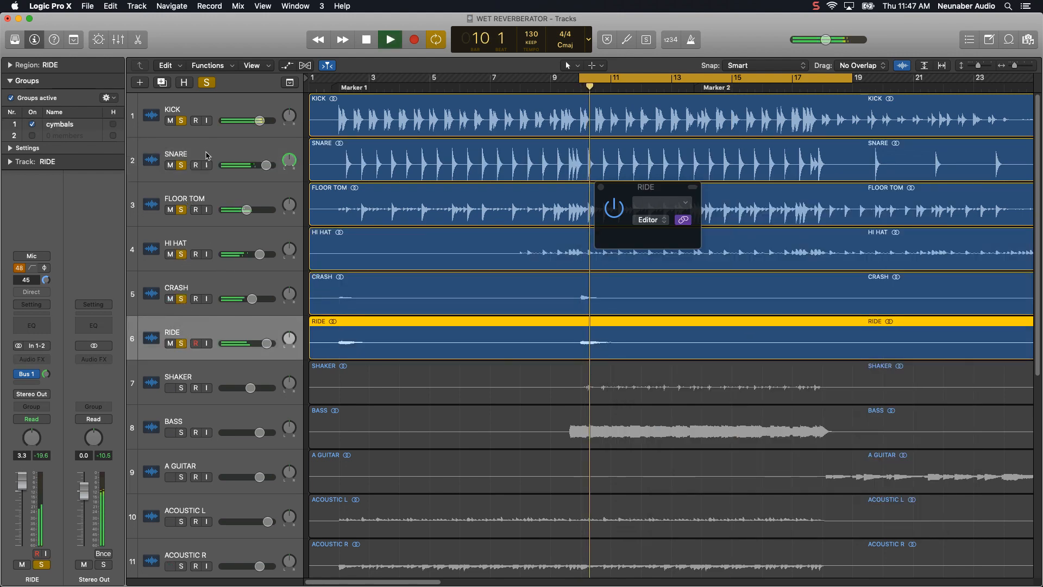
# On the SNARE track's reverb, raise the Mix to 42.4% and set Tilt EQ to 1.5 dB/oct
pyautogui.click(207, 153)
pyautogui.moveTo(616, 446); pyautogui.dragTo(647, 391)
pyautogui.moveTo(756, 324); pyautogui.dragTo(813, 329)
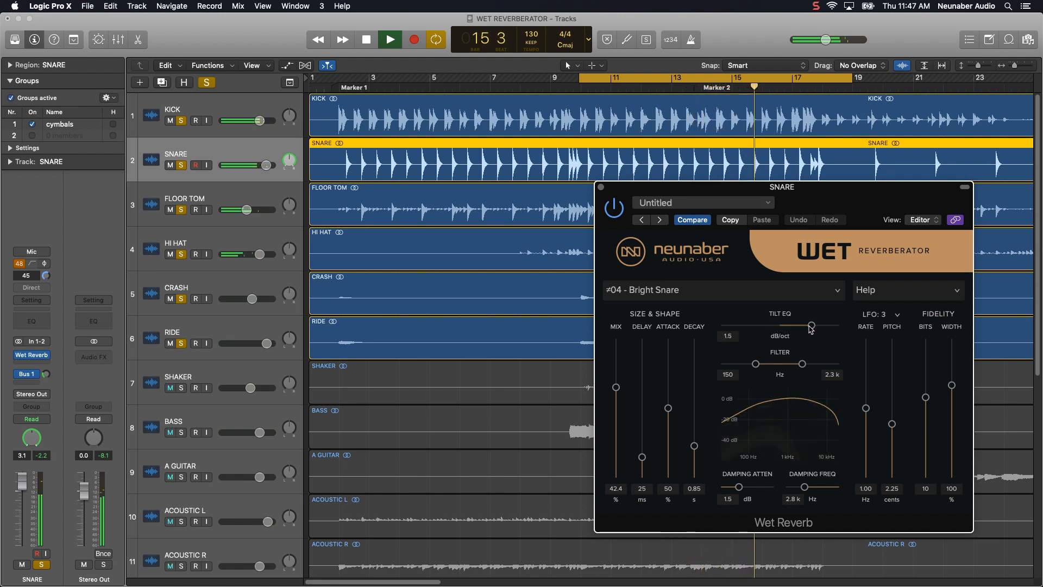
# Set the snare reverb's Decay to 0.50 s, Delay to 13 ms and Attack to 11%, and stop playback
pyautogui.moveTo(696, 445); pyautogui.dragTo(643, 469)
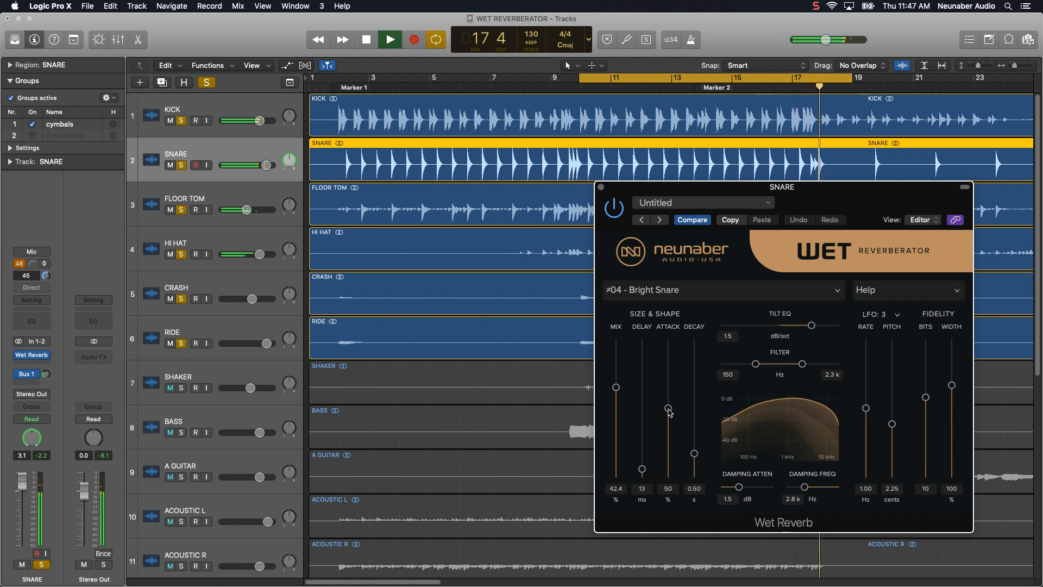
pyautogui.moveTo(668, 408); pyautogui.dragTo(672, 463)
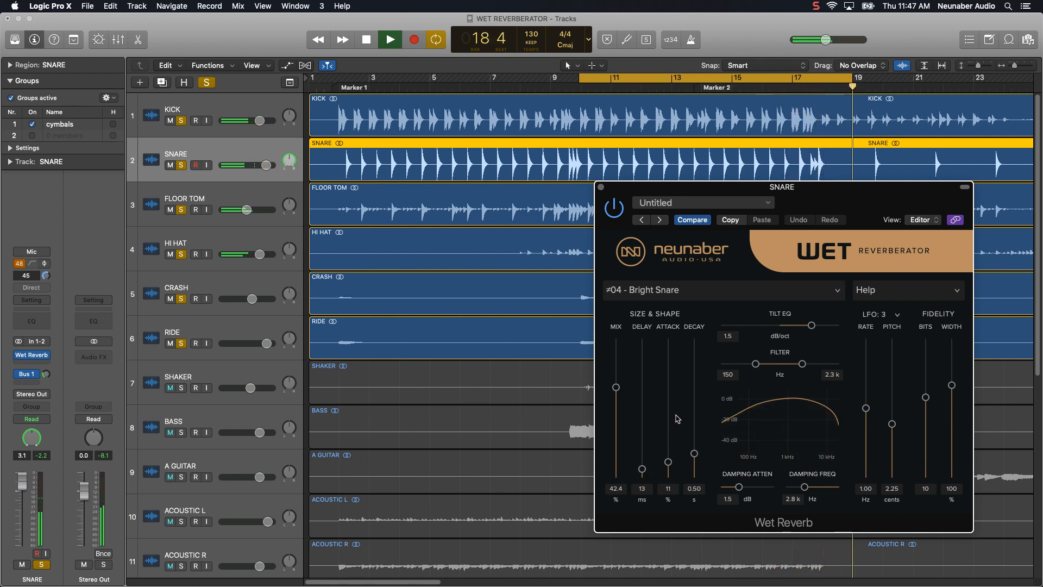
pyautogui.press('space')
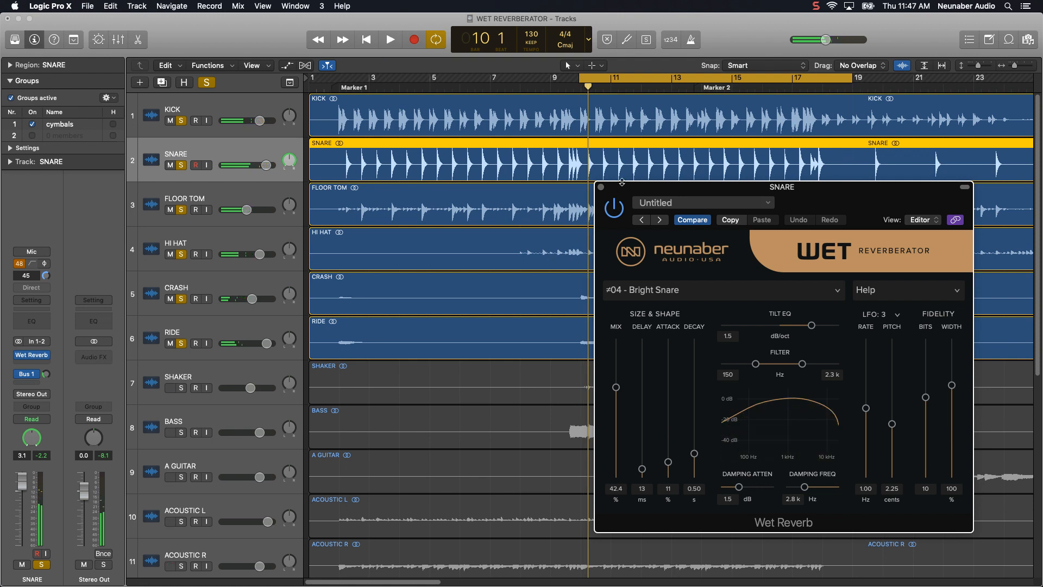
# Clear the solos on the kick, floor tom, hi-hat, crash and ride tracks, keeping only the SNARE track soloed
pyautogui.click(258, 152)
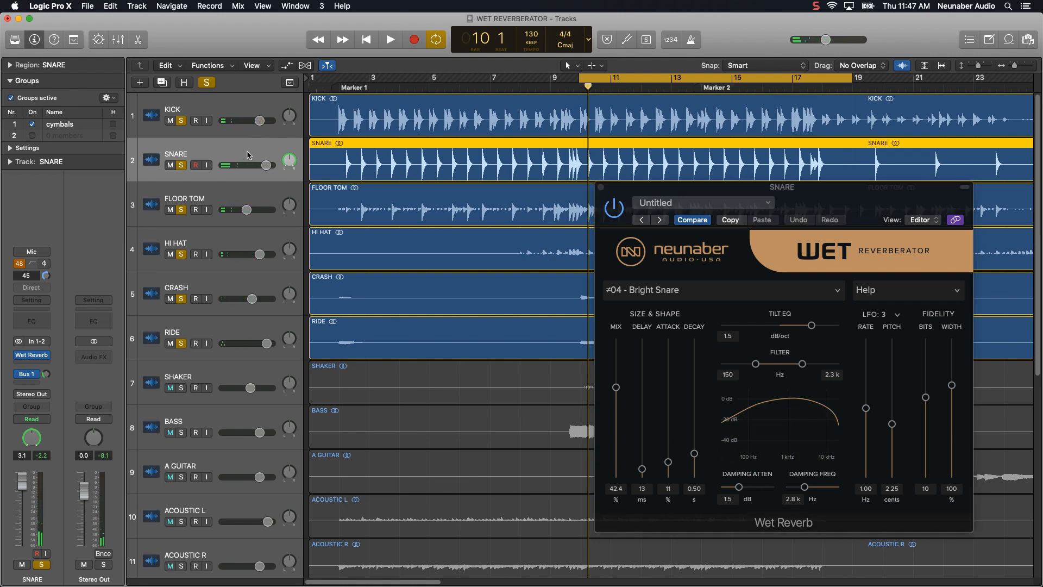
pyautogui.click(181, 166)
pyautogui.click(182, 121)
pyautogui.click(182, 210)
pyautogui.click(181, 255)
pyautogui.click(182, 298)
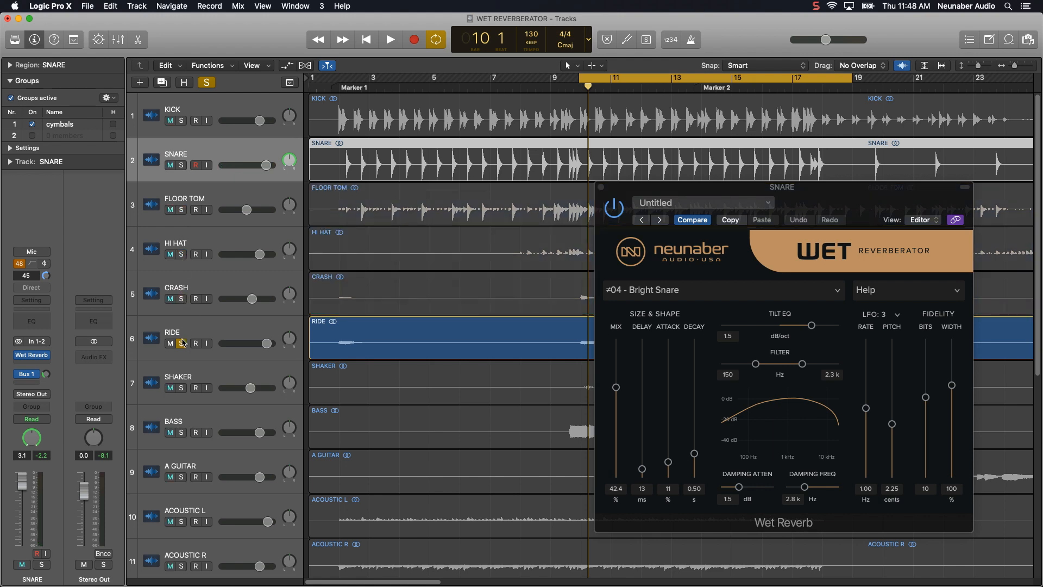
pyautogui.click(181, 343)
pyautogui.click(180, 165)
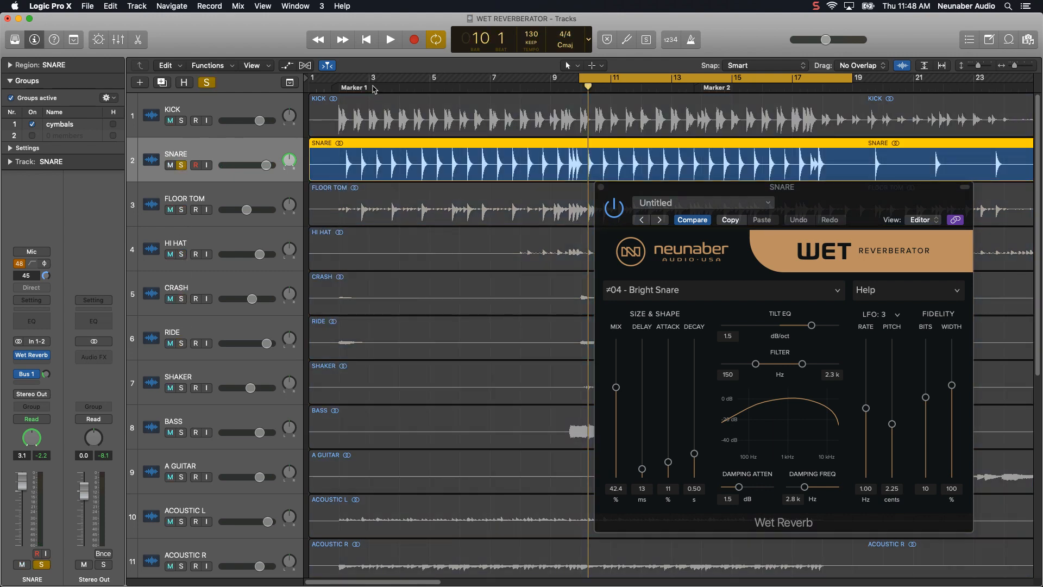
# Lengthen the reverb's Decay to 1.52 s and compare the soloed snare with Attack at 0% and at 100%
pyautogui.press('space')
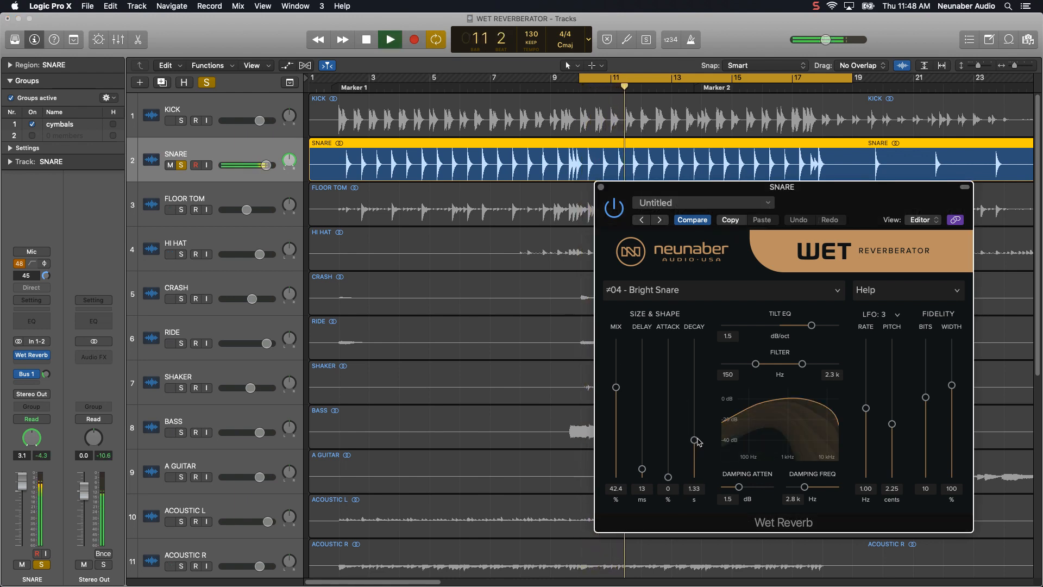
pyautogui.moveTo(694, 453); pyautogui.dragTo(693, 434)
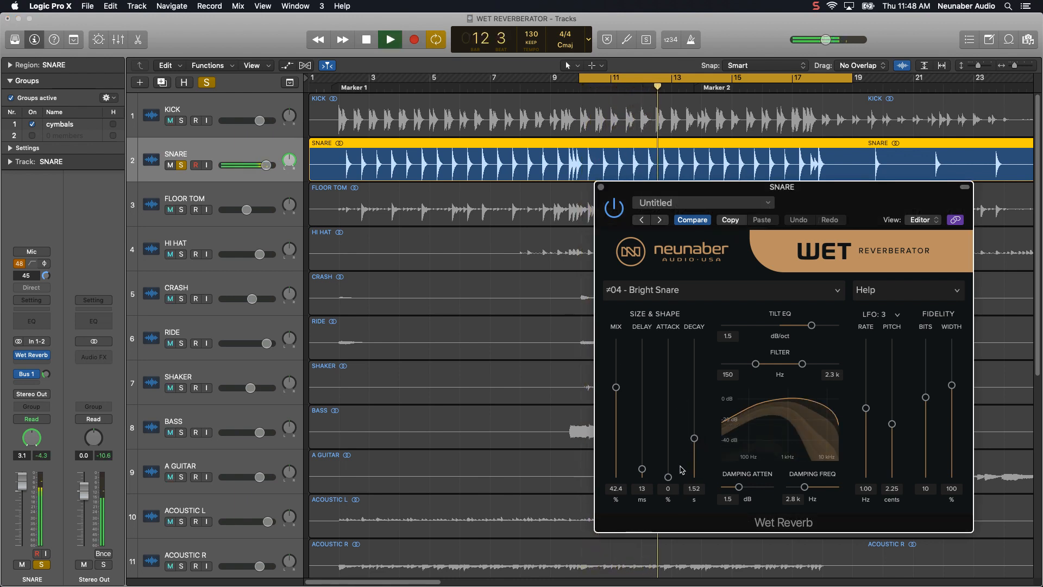
pyautogui.press('space')
pyautogui.moveTo(672, 478); pyautogui.dragTo(669, 473)
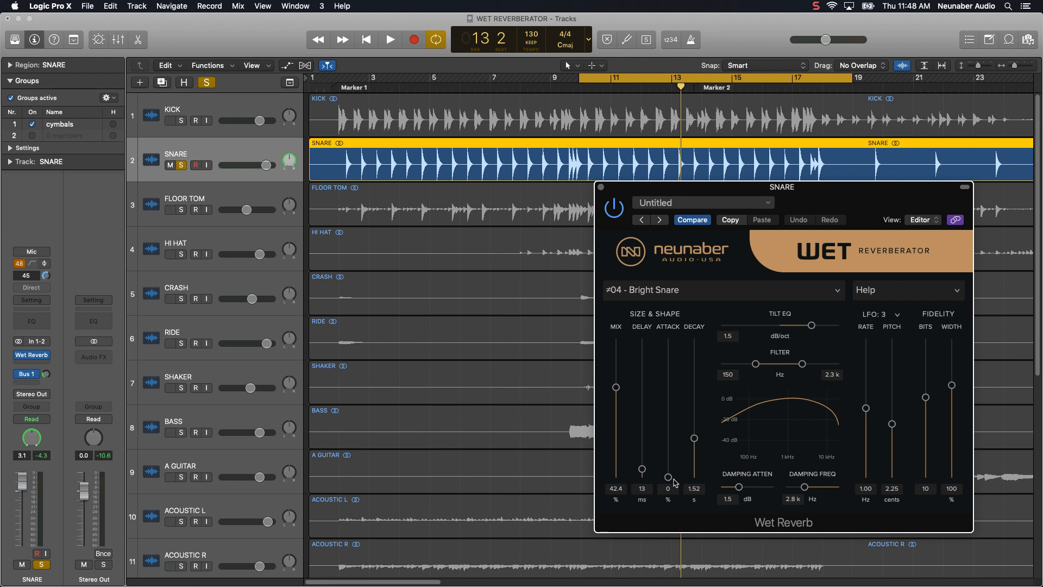
pyautogui.press('space')
pyautogui.moveTo(675, 482); pyautogui.dragTo(682, 324)
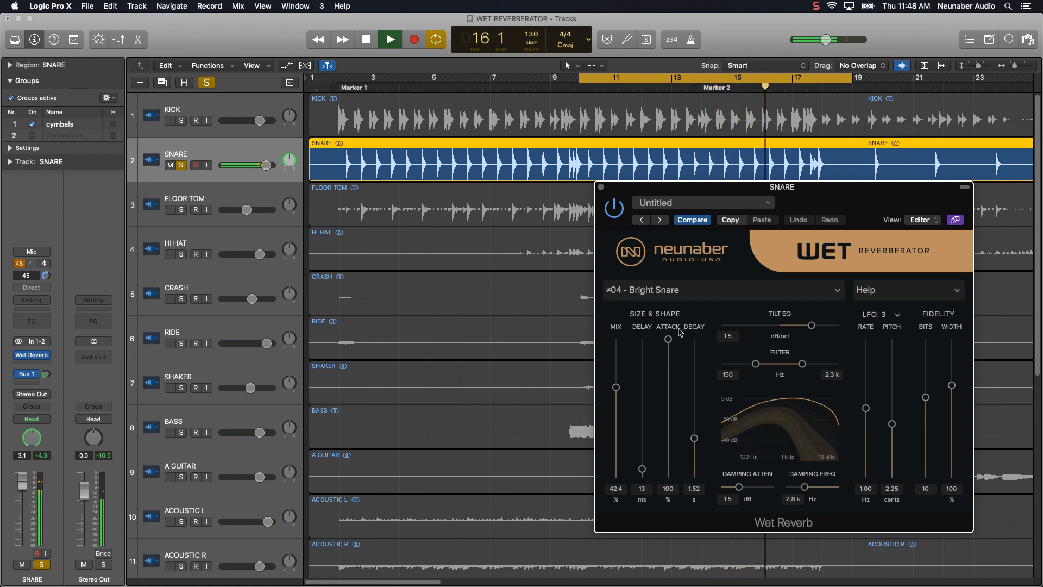
# Stop playback, close the snare's reverb window and take the SNARE track out of solo
pyautogui.press('space')
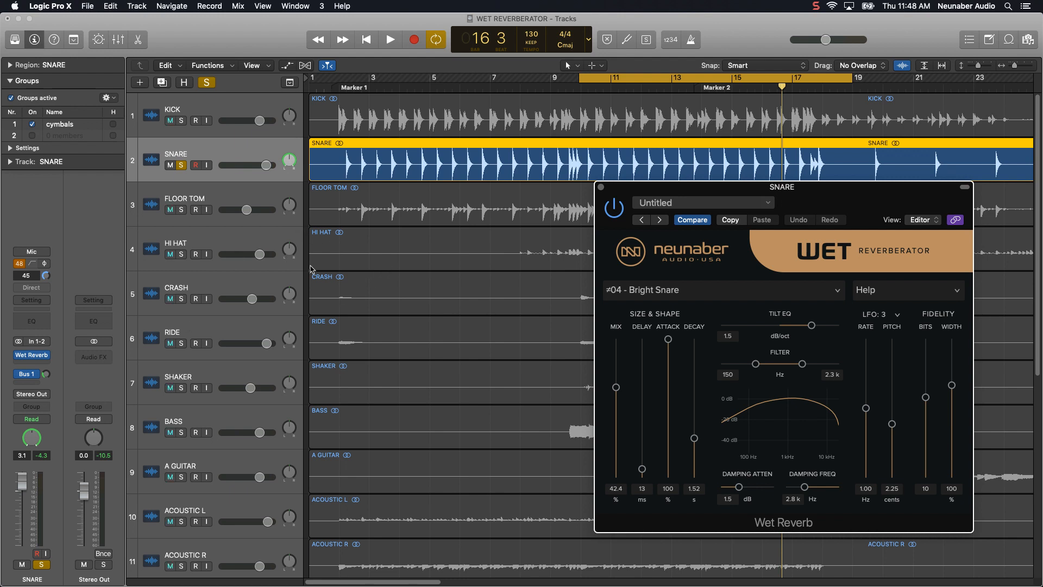
pyautogui.click(600, 187)
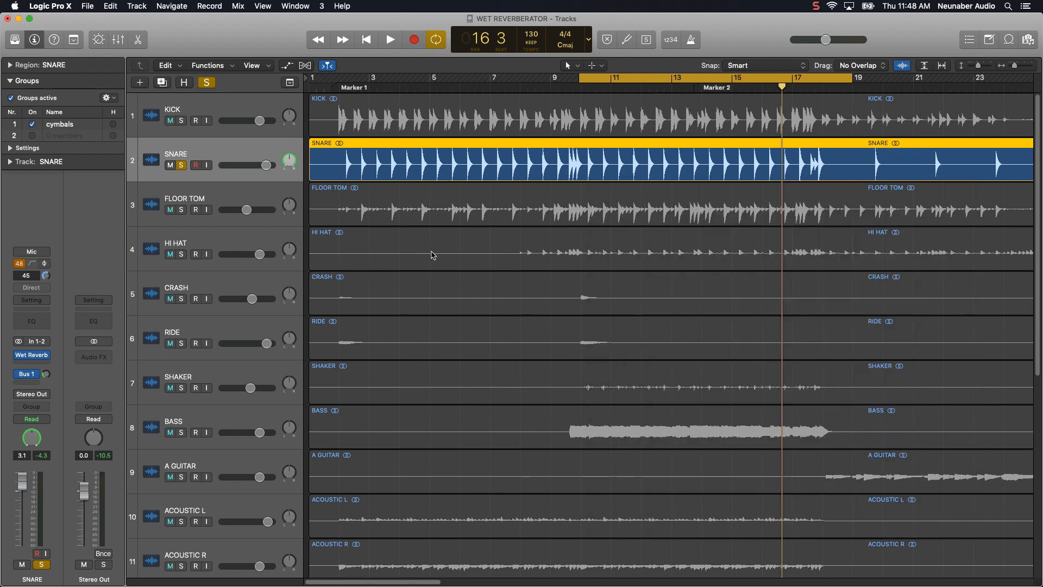
pyautogui.click(181, 165)
# Select the JUNO LEAD track, solo it and start playback of the loop
pyautogui.scroll(-10, 394, 320)
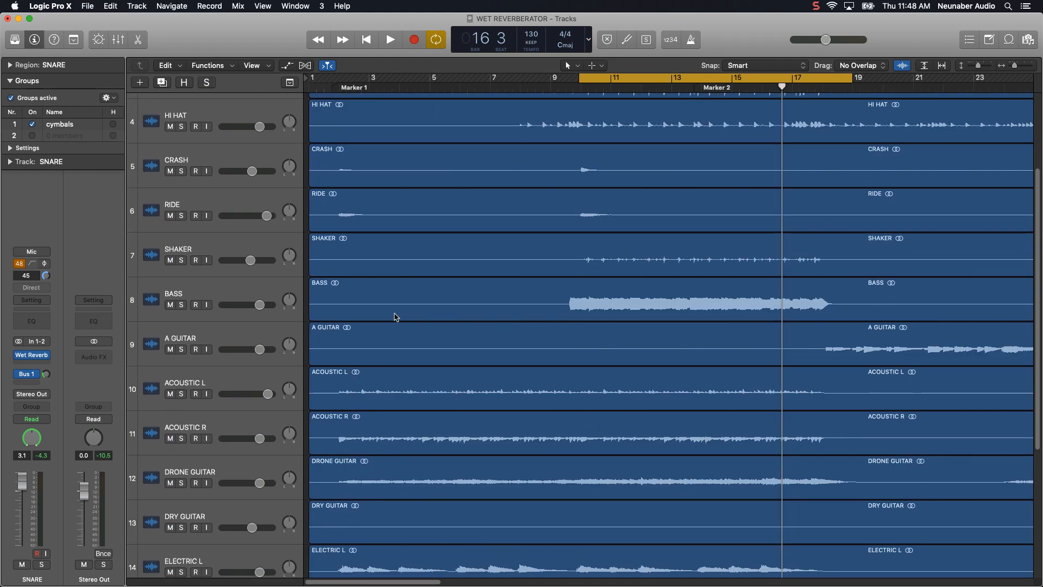
pyautogui.click(198, 427)
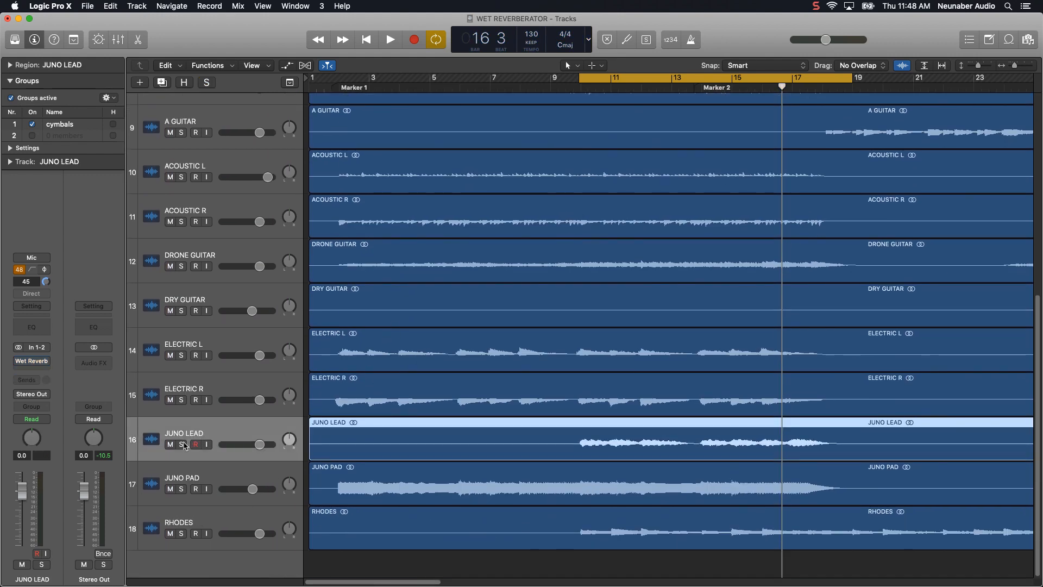
pyautogui.click(182, 445)
pyautogui.press('space')
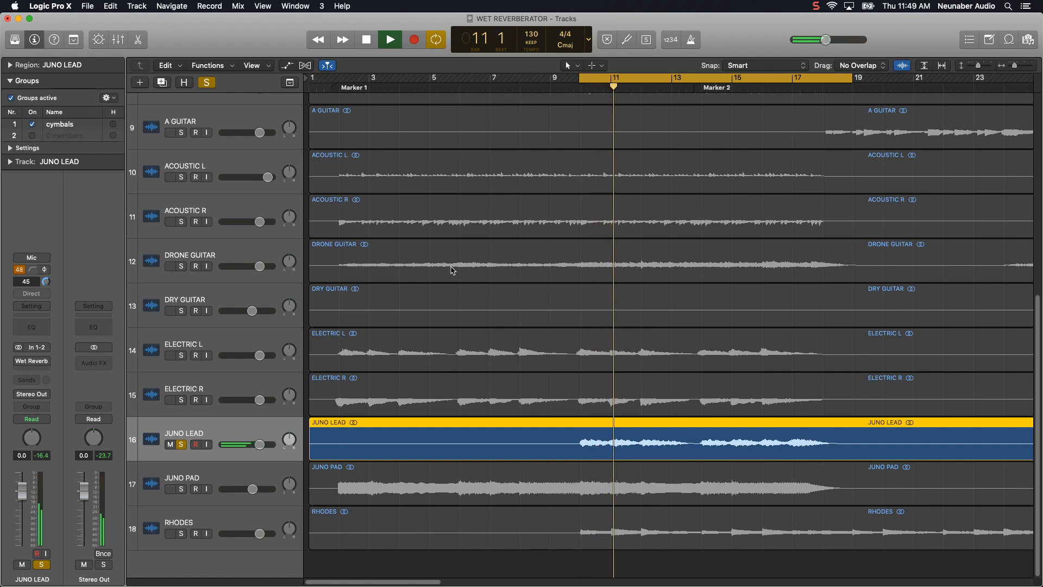
# Open the JUNO LEAD track's Wet Reverb, move its window clear of the track headers, and stop playback after listening
pyautogui.click(37, 361)
pyautogui.moveTo(621, 170); pyautogui.dragTo(812, 229)
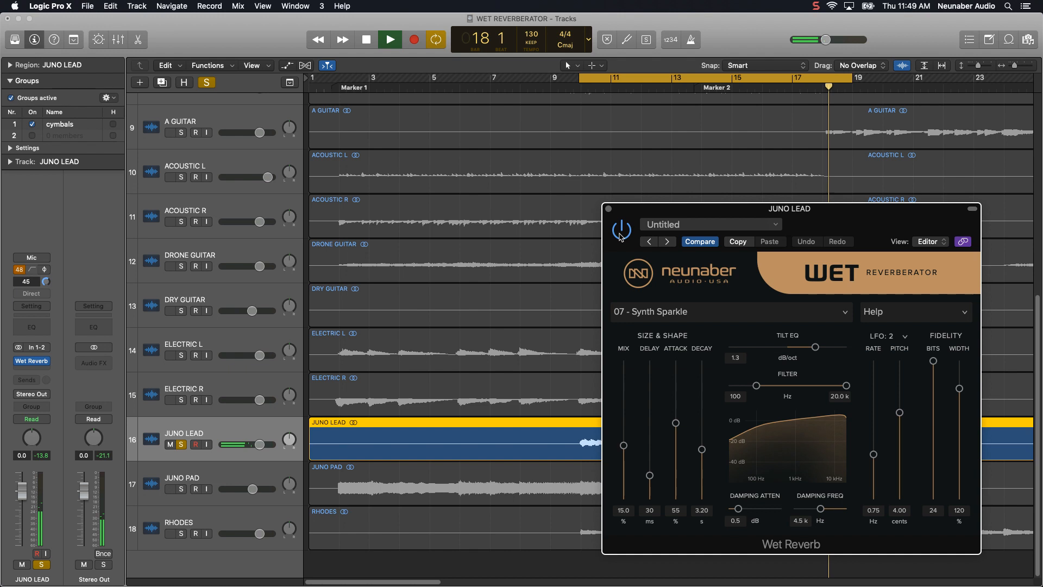
pyautogui.press('space')
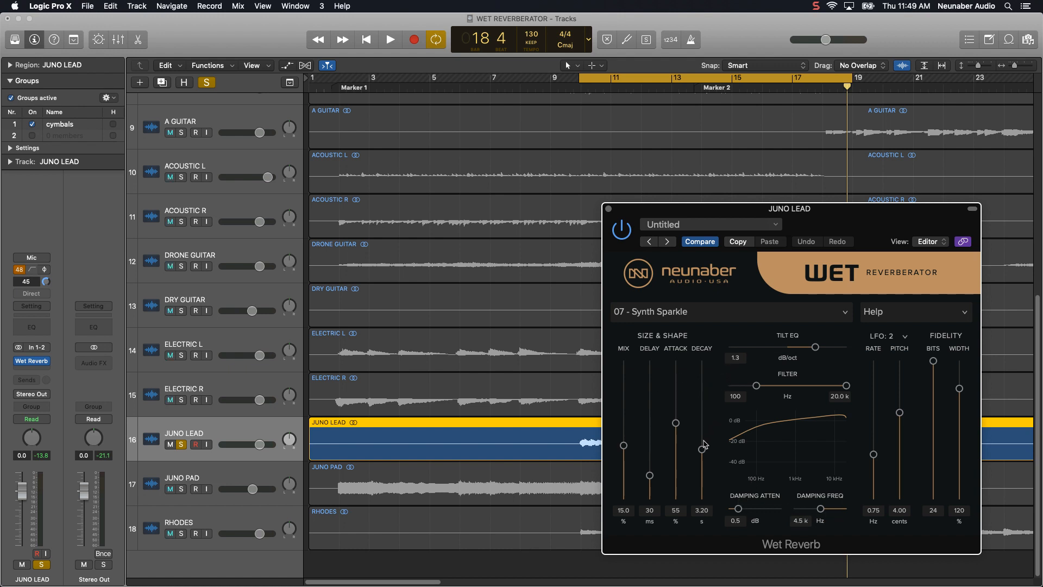
# Lengthen the JUNO LEAD reverb's Decay to 11.03 s and set its damping to 6.3 dB at 4.6 kHz while listening to the loop
pyautogui.press('space')
pyautogui.moveTo(702, 451); pyautogui.dragTo(708, 427)
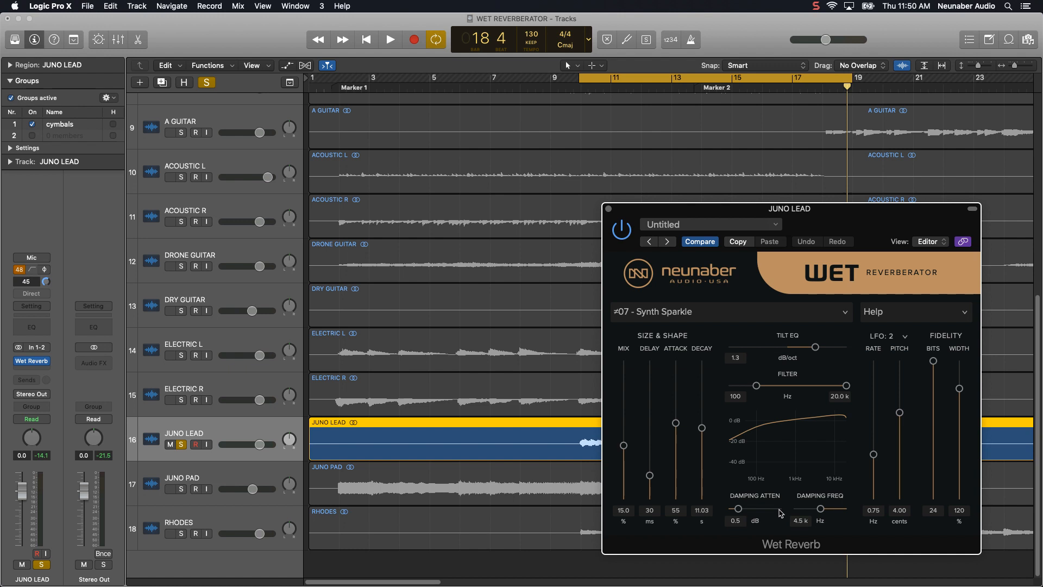
pyautogui.press('space')
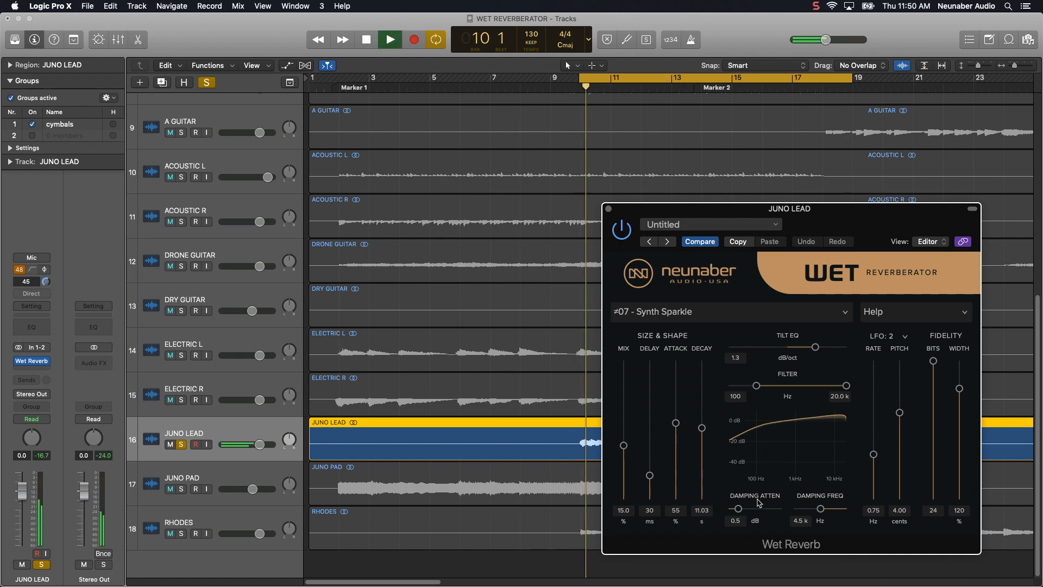
pyautogui.moveTo(742, 510); pyautogui.dragTo(770, 511)
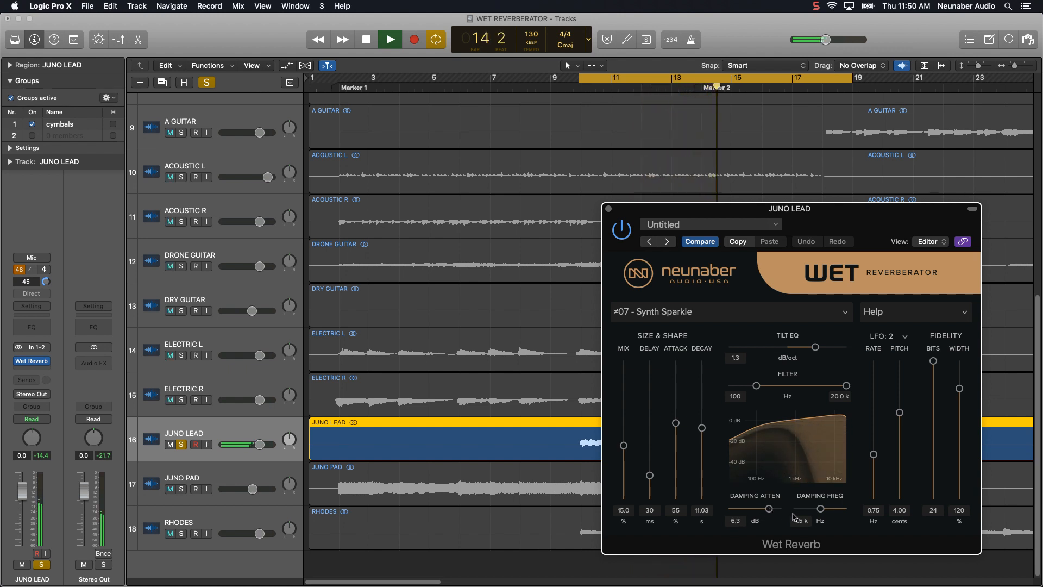
pyautogui.moveTo(820, 509)
pyautogui.mouseDown()
pyautogui.moveTo(840, 513)
pyautogui.moveTo(821, 510)
pyautogui.mouseUp()
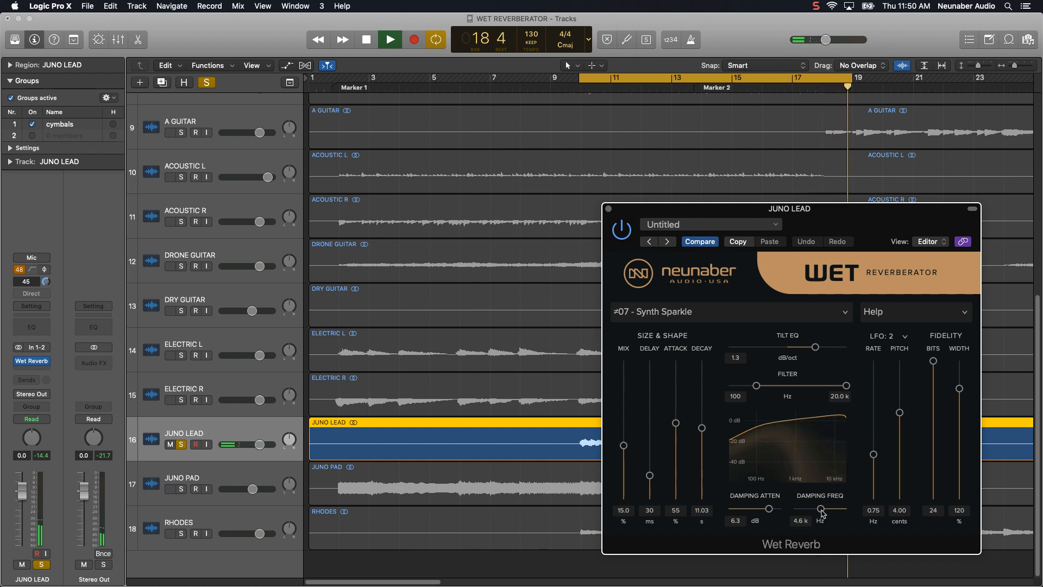
pyautogui.press('space')
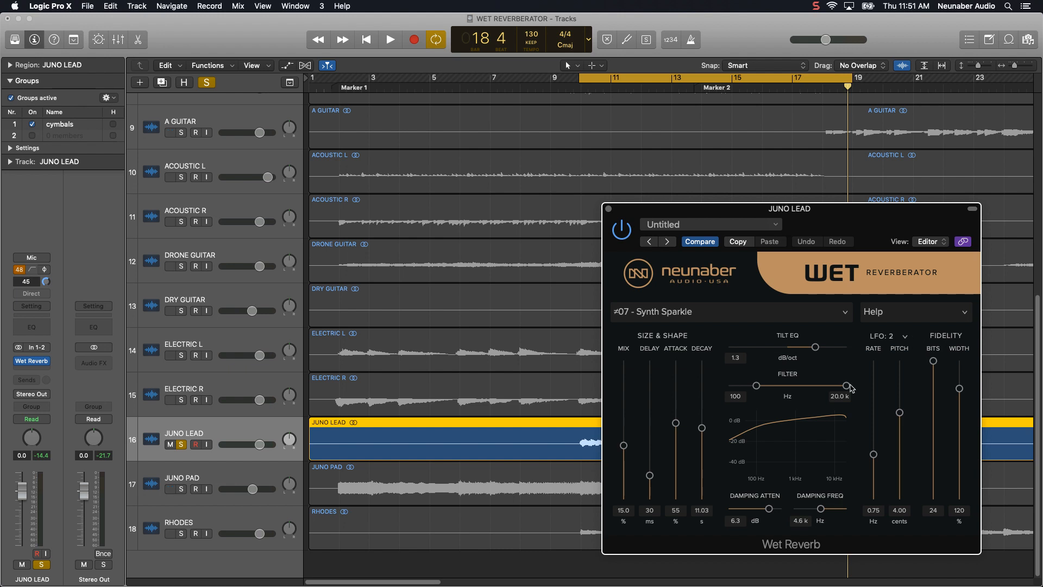
# Raise the reverb's LFO Pitch to 8.00 cents and Rate to 2.00 Hz during playback, and stop the loop
pyautogui.press('space')
pyautogui.moveTo(900, 416); pyautogui.dragTo(912, 360)
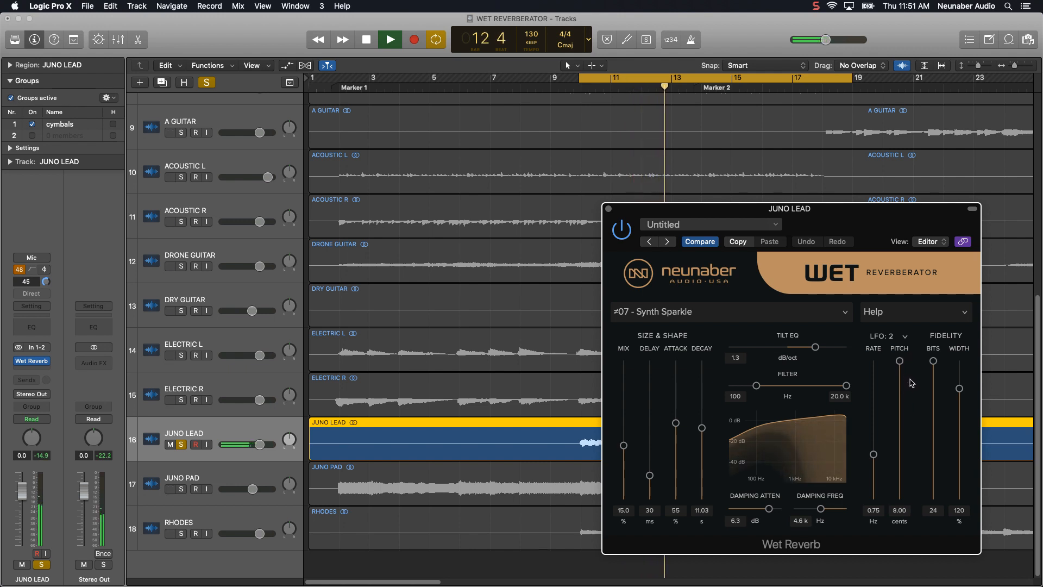
pyautogui.moveTo(882, 444); pyautogui.dragTo(898, 359)
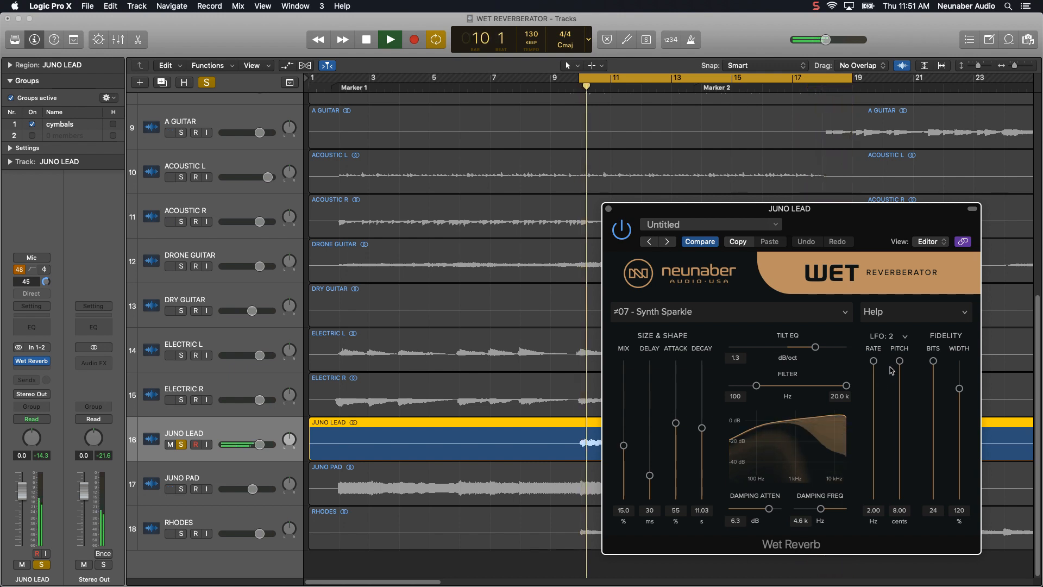
pyautogui.press('space')
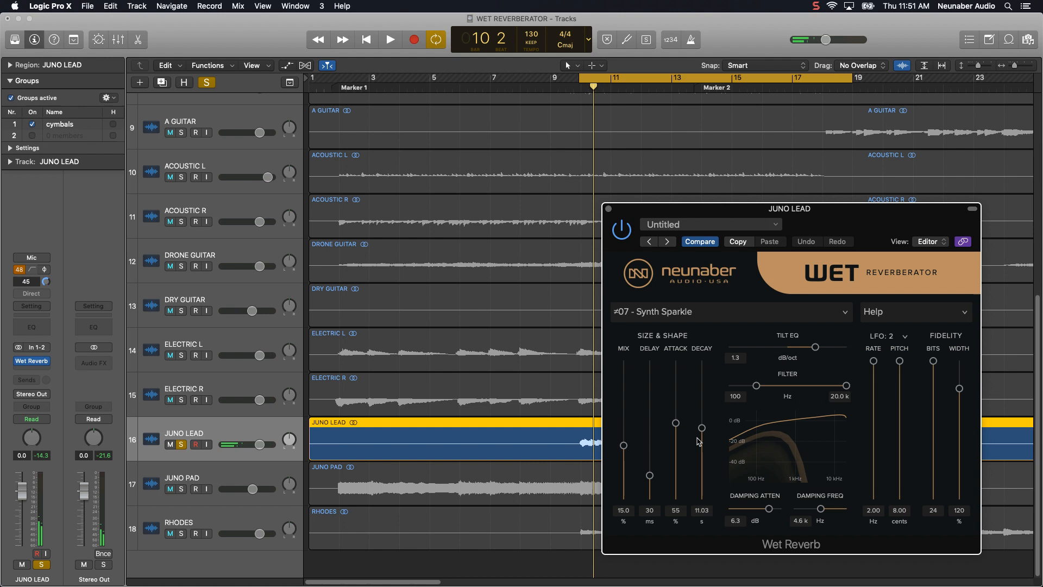
# Reduce the Damping Atten to 1.3 dB and switch the reverb's modulation to LFO 3 with a Rate of 0.75 Hz
pyautogui.moveTo(769, 509); pyautogui.dragTo(747, 512)
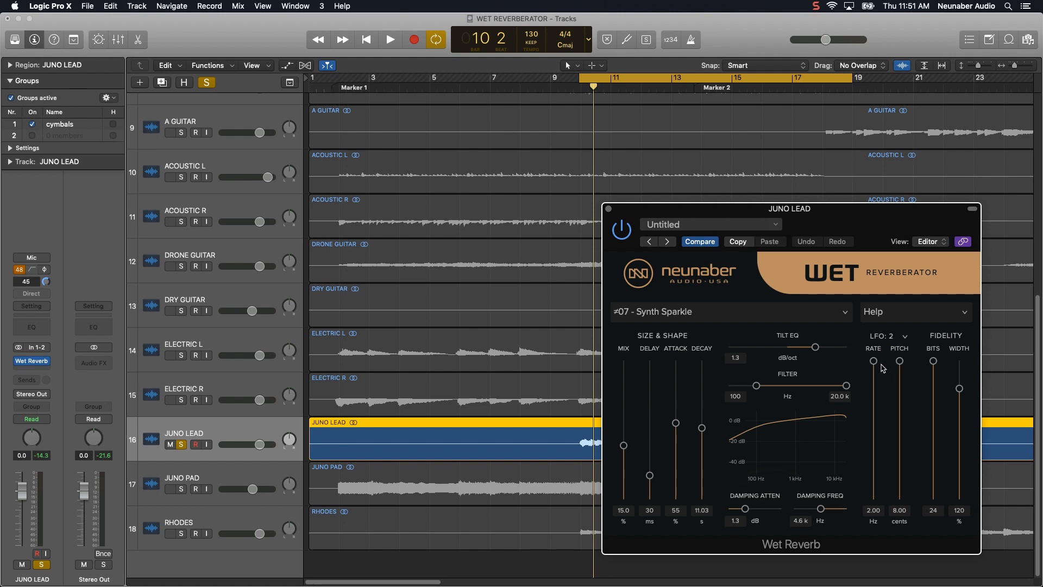
pyautogui.click(901, 337)
pyautogui.click(899, 371)
pyautogui.moveTo(876, 366); pyautogui.dragTo(877, 452)
# Play the loop while raising the reverb's Mix to 43.3% and the LFO Rate to 2.00 Hz
pyautogui.press('space')
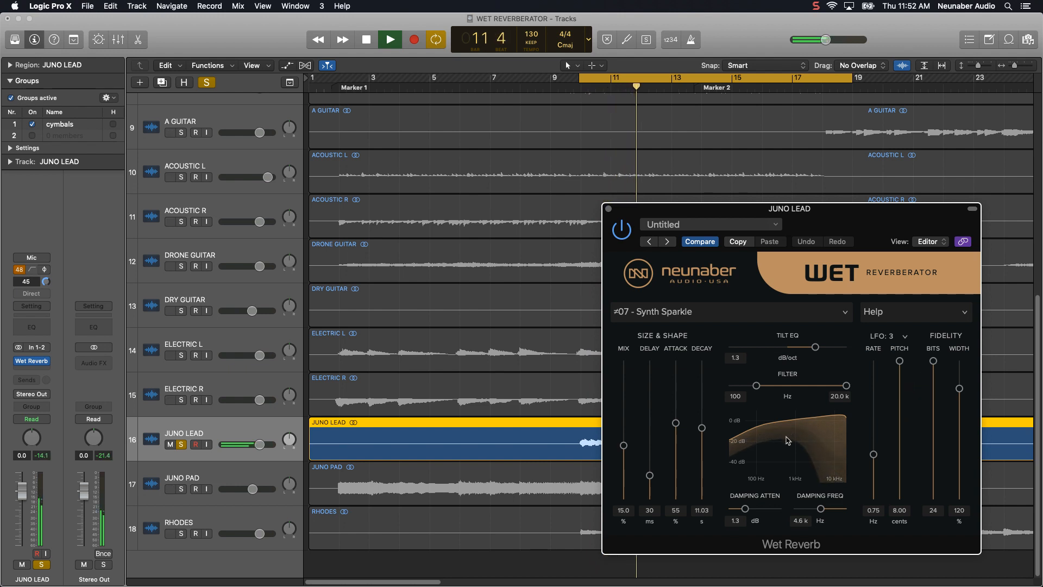
pyautogui.moveTo(617, 445); pyautogui.dragTo(636, 411)
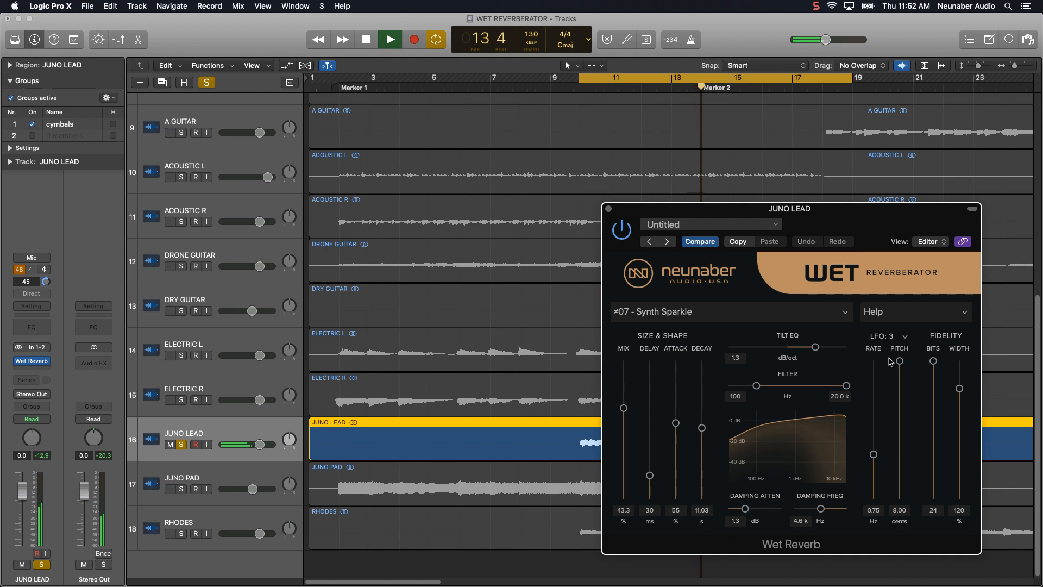
pyautogui.moveTo(873, 455); pyautogui.dragTo(880, 375)
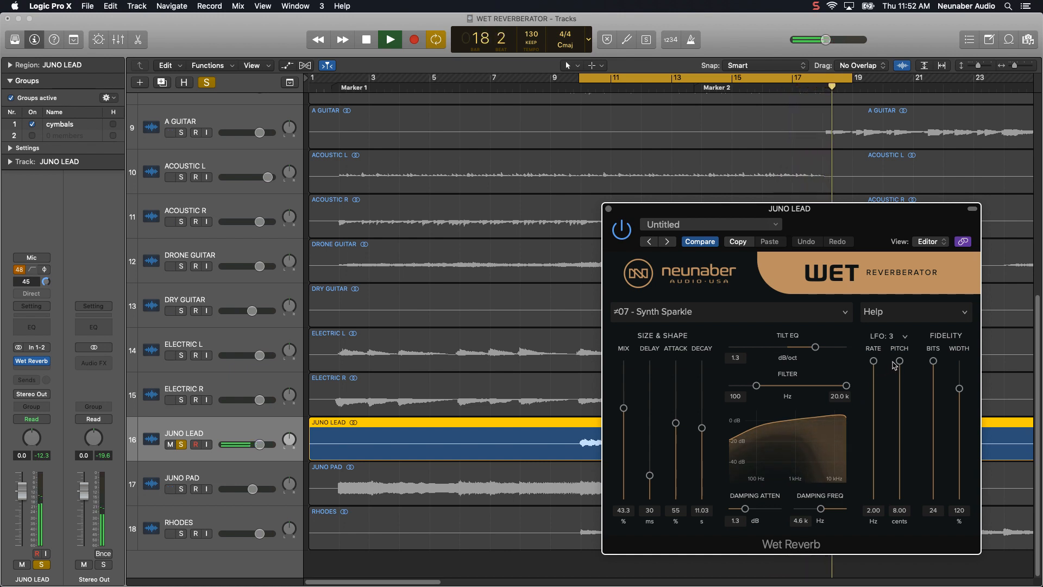
pyautogui.press('space')
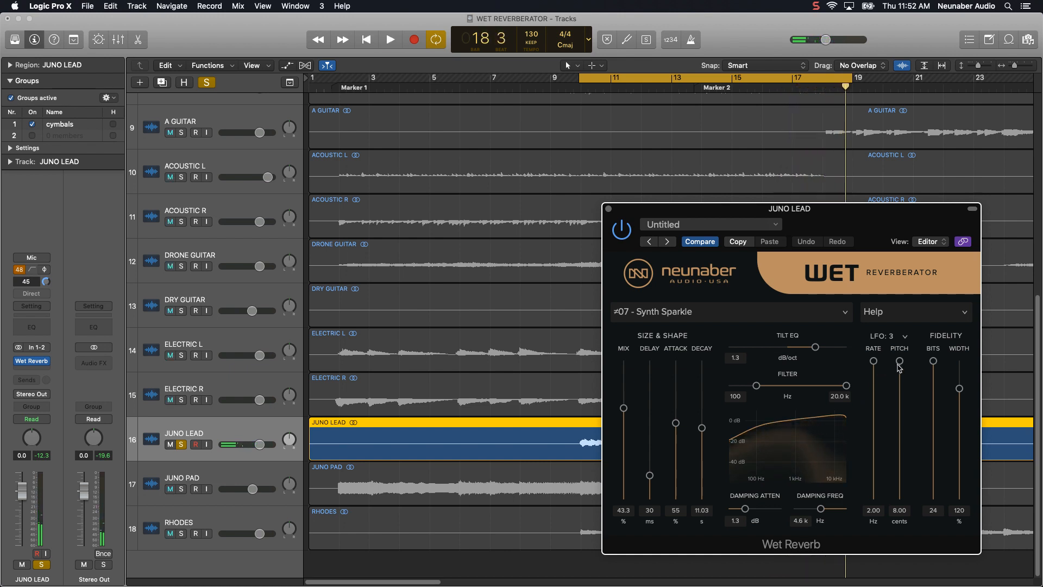
# Lower the LFO Pitch to 2.00 cents and listen to the soloed JUNO LEAD loop
pyautogui.moveTo(900, 366); pyautogui.dragTo(892, 454)
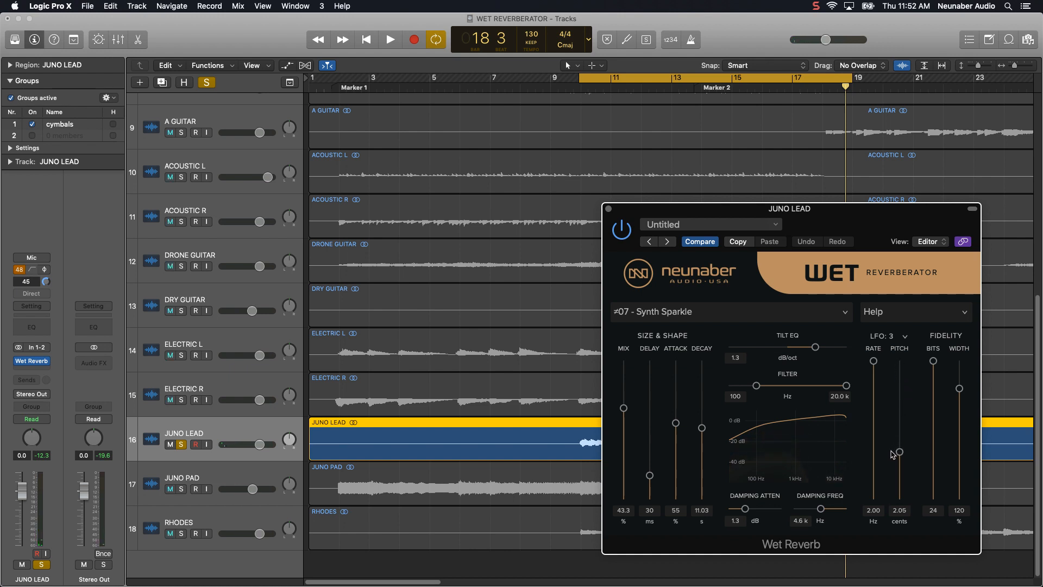
pyautogui.press('space')
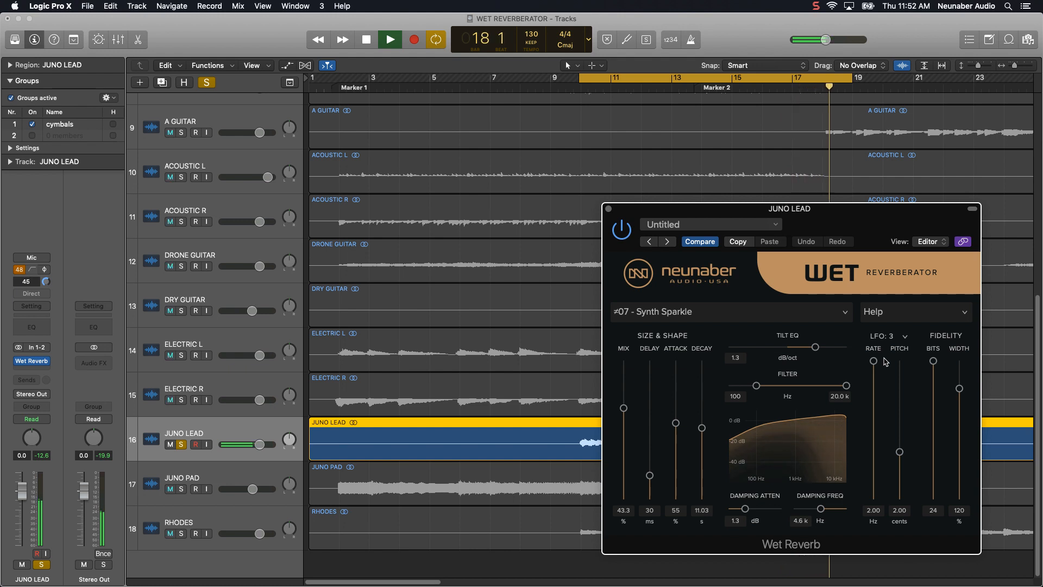
pyautogui.press('space')
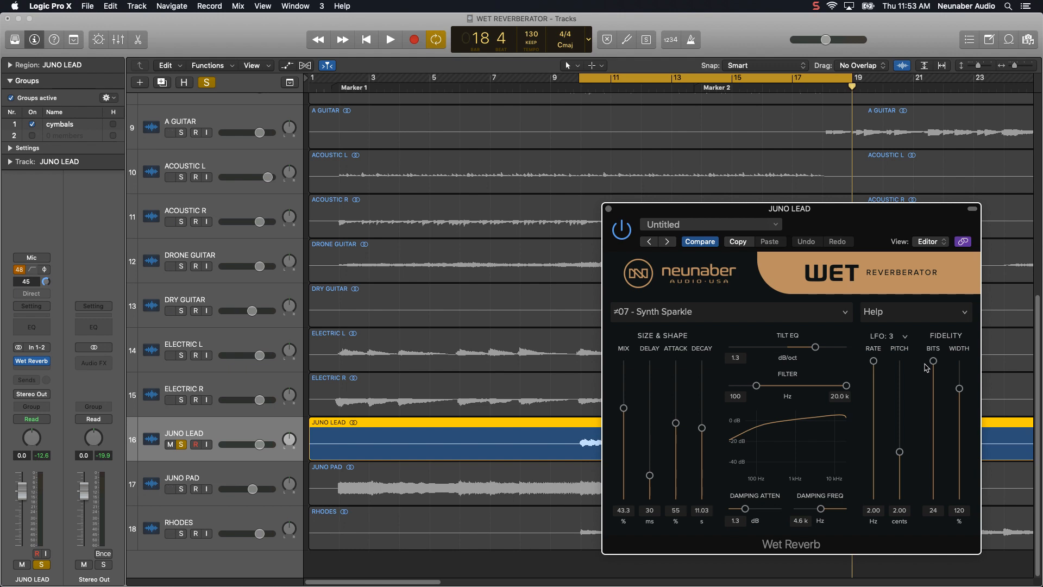
# Compare the reverb's Bits at 2, 1 and 24 during playback, with the Mix raised to 100%
pyautogui.press('space')
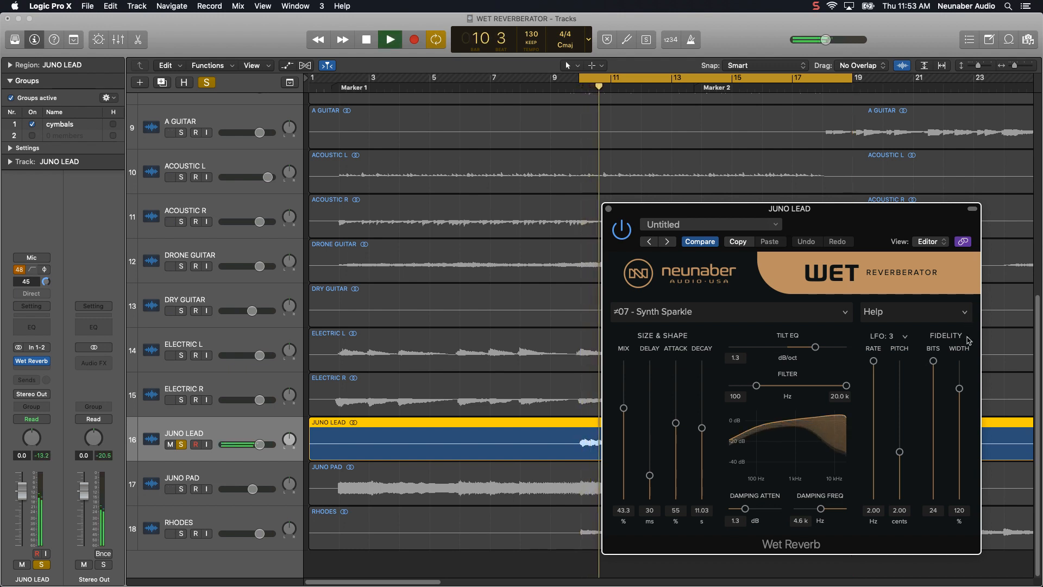
pyautogui.moveTo(939, 360); pyautogui.dragTo(949, 477)
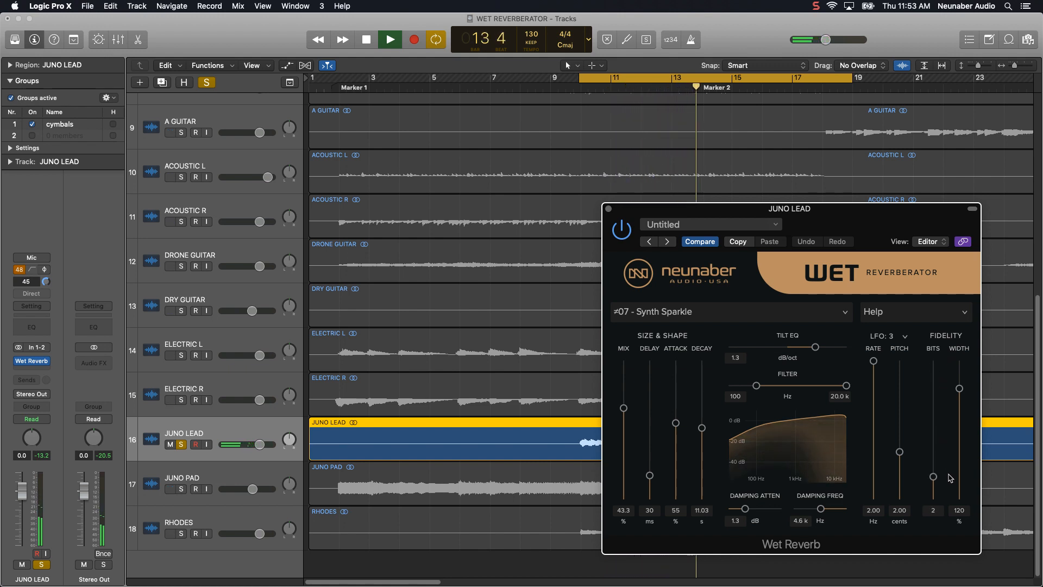
pyautogui.moveTo(625, 409); pyautogui.dragTo(645, 353)
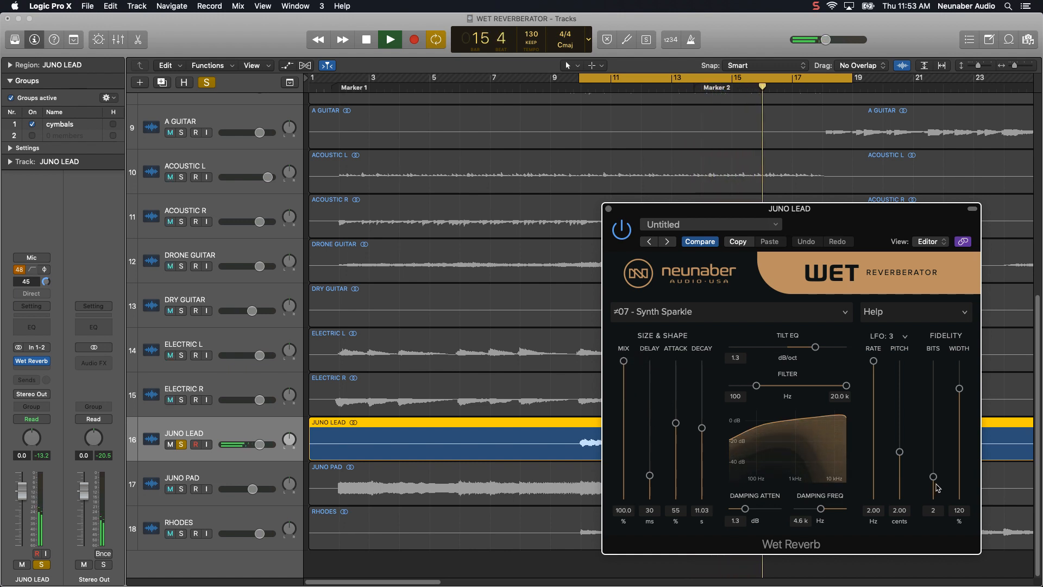
pyautogui.moveTo(934, 477); pyautogui.dragTo(939, 490)
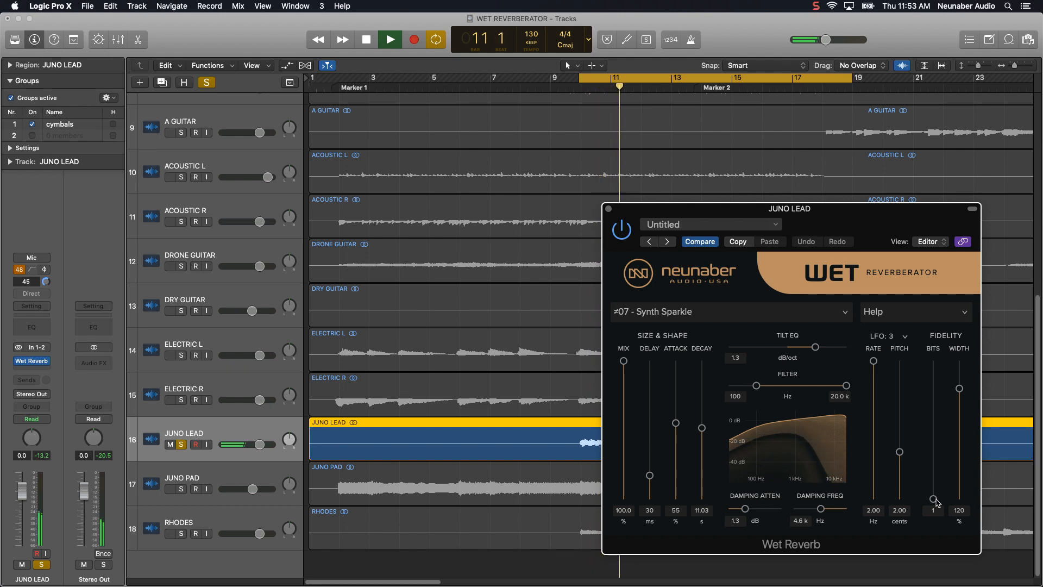
pyautogui.moveTo(937, 501); pyautogui.dragTo(933, 361)
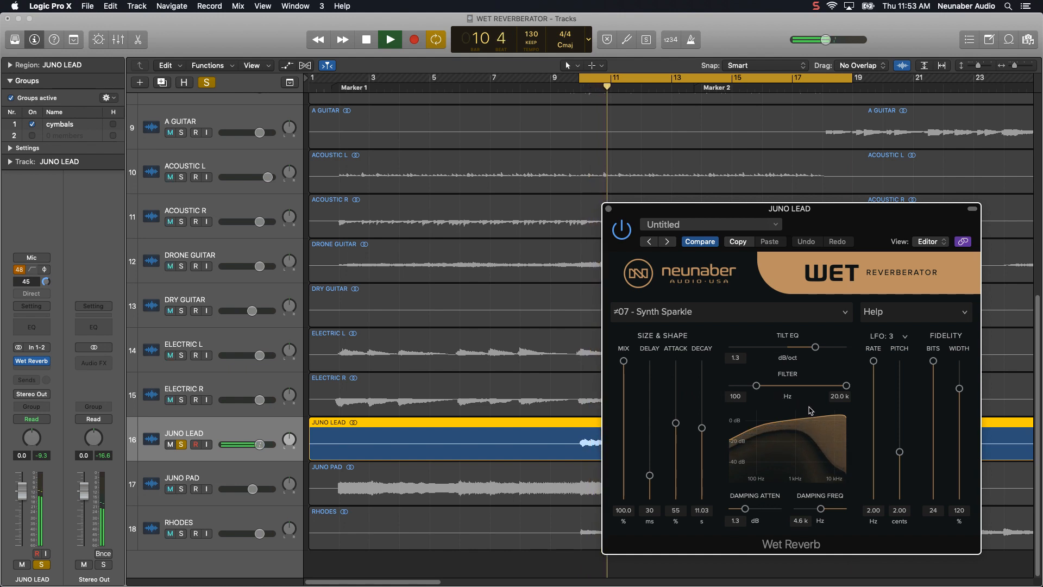
pyautogui.press('space')
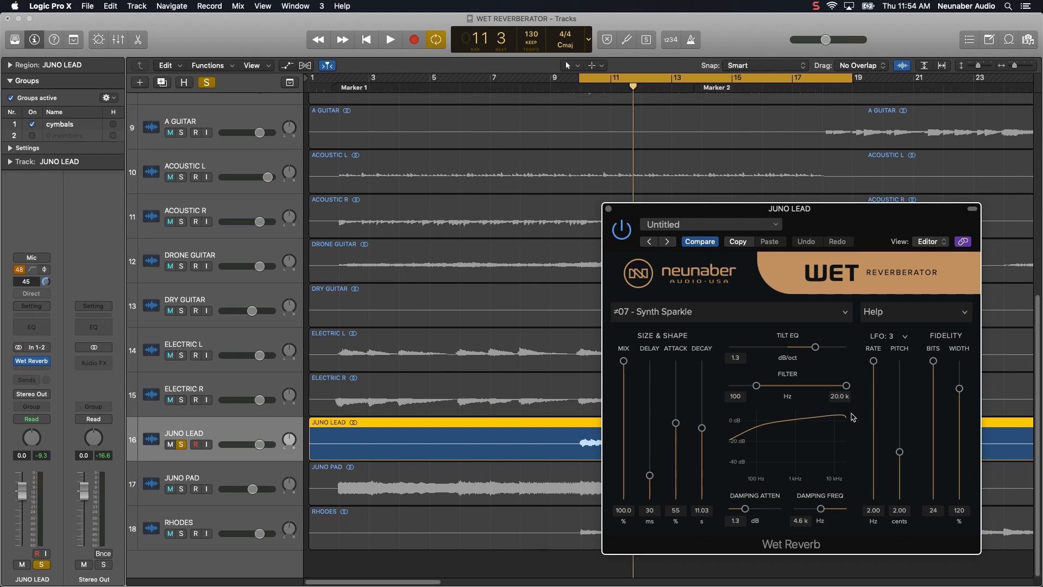
# Compare the reverb's Width at 0%, 50% and 100% on the soloed lead, and finish with it at 150%
pyautogui.press('space')
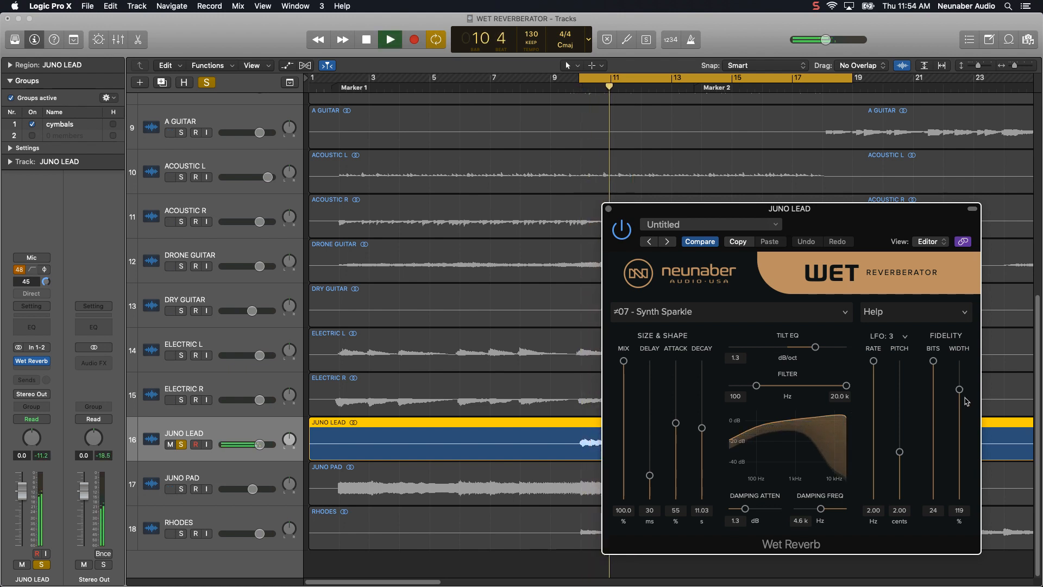
pyautogui.moveTo(965, 398); pyautogui.dragTo(984, 527)
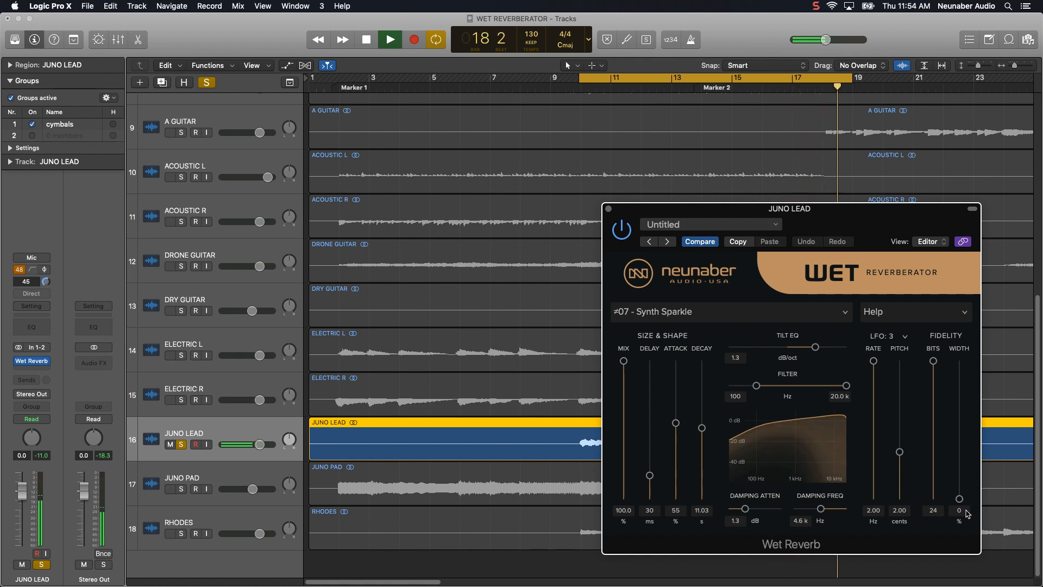
pyautogui.press('space')
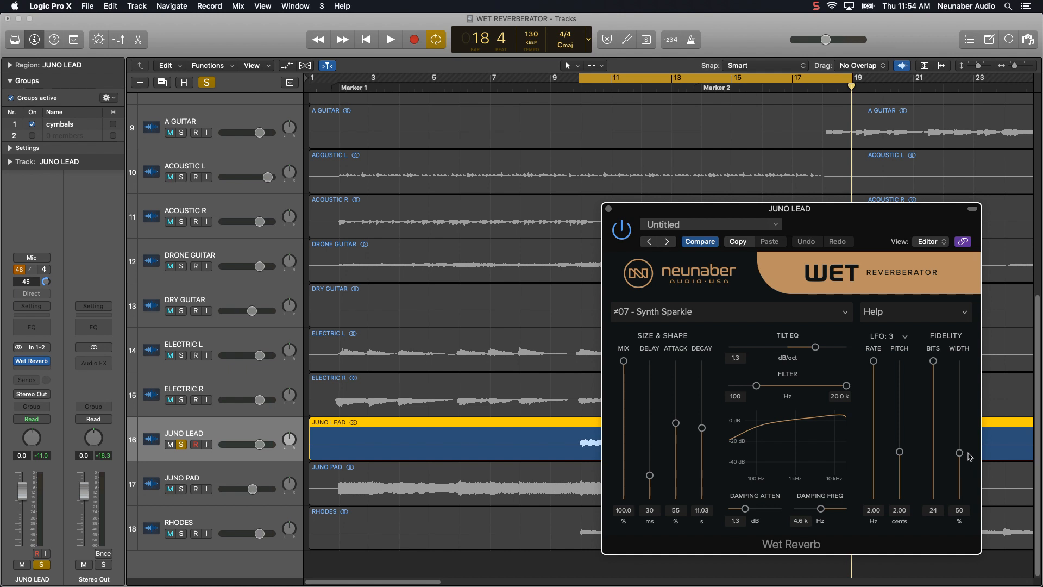
pyautogui.press('space')
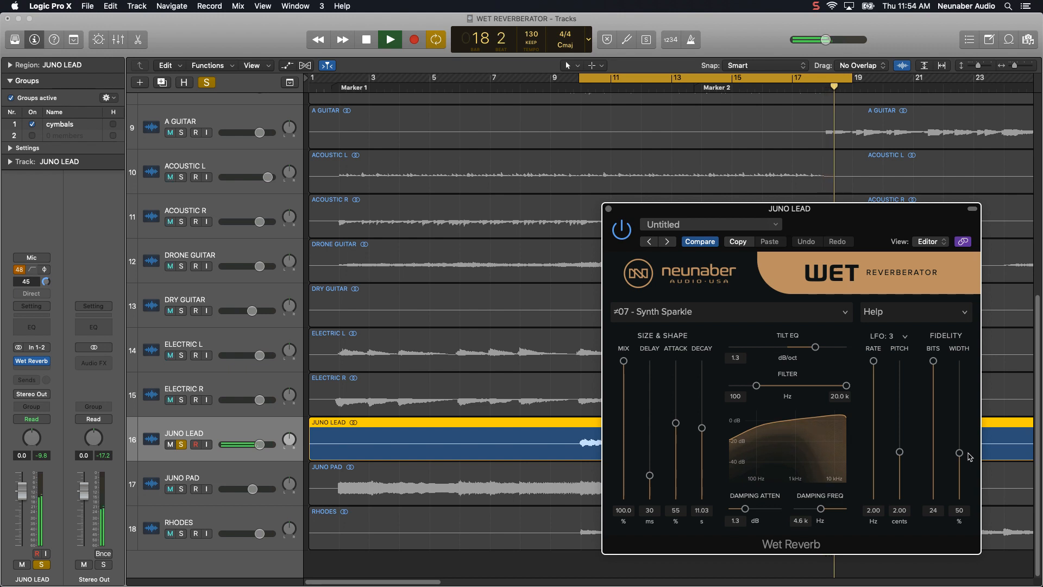
pyautogui.press('space')
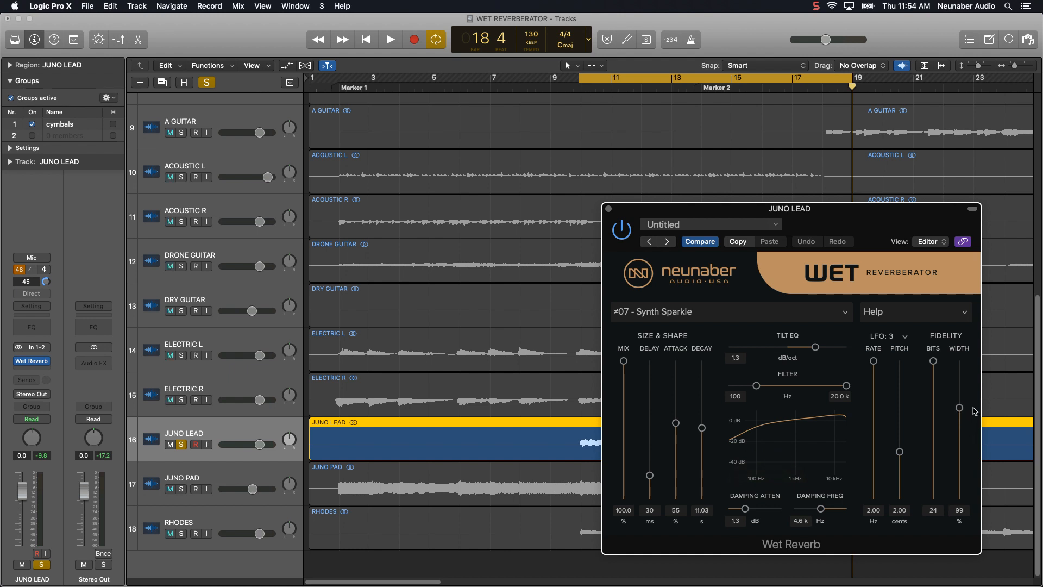
pyautogui.press('space')
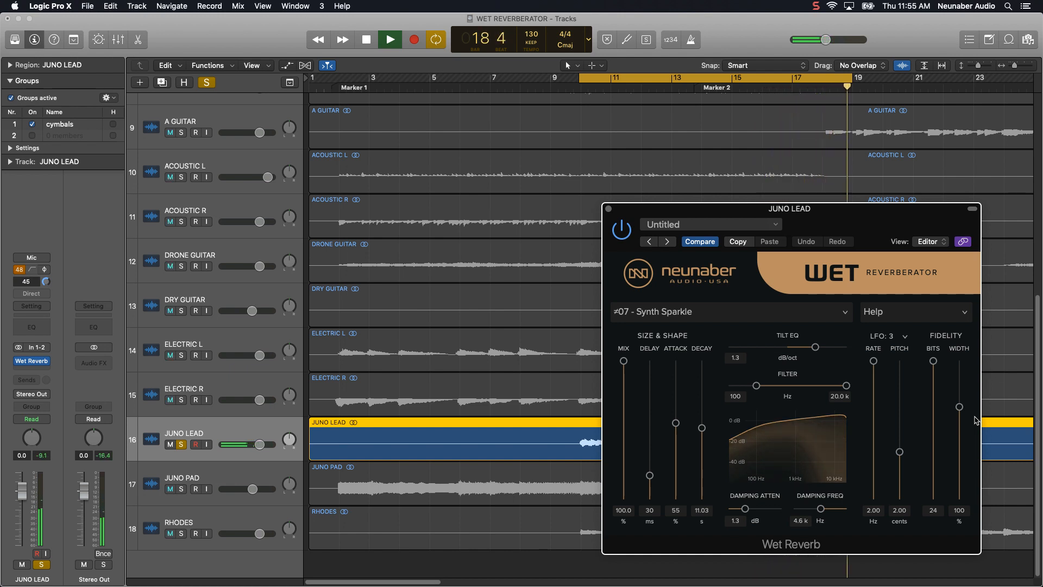
pyautogui.press('space')
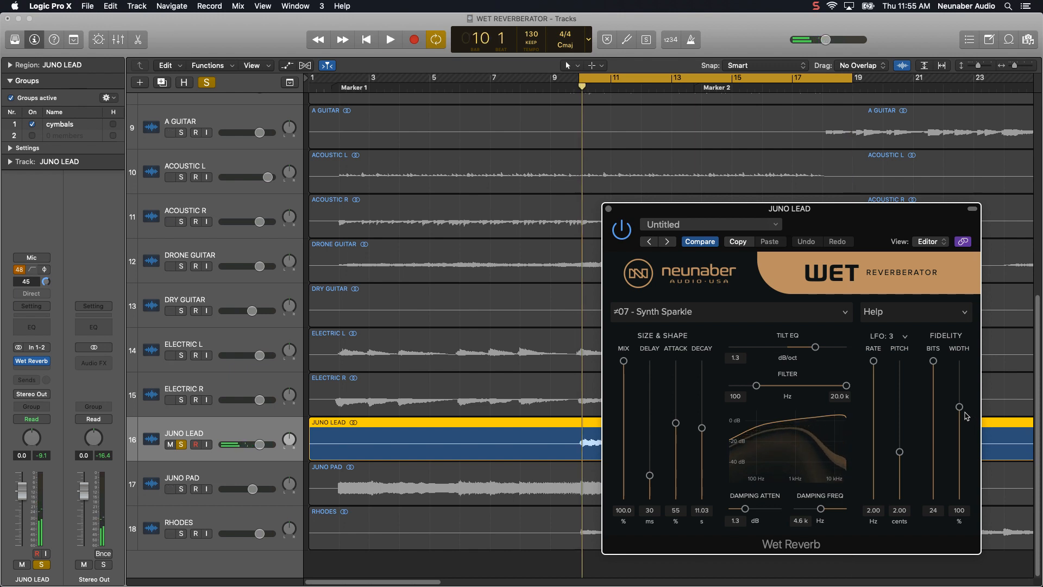
pyautogui.moveTo(959, 407); pyautogui.dragTo(962, 382)
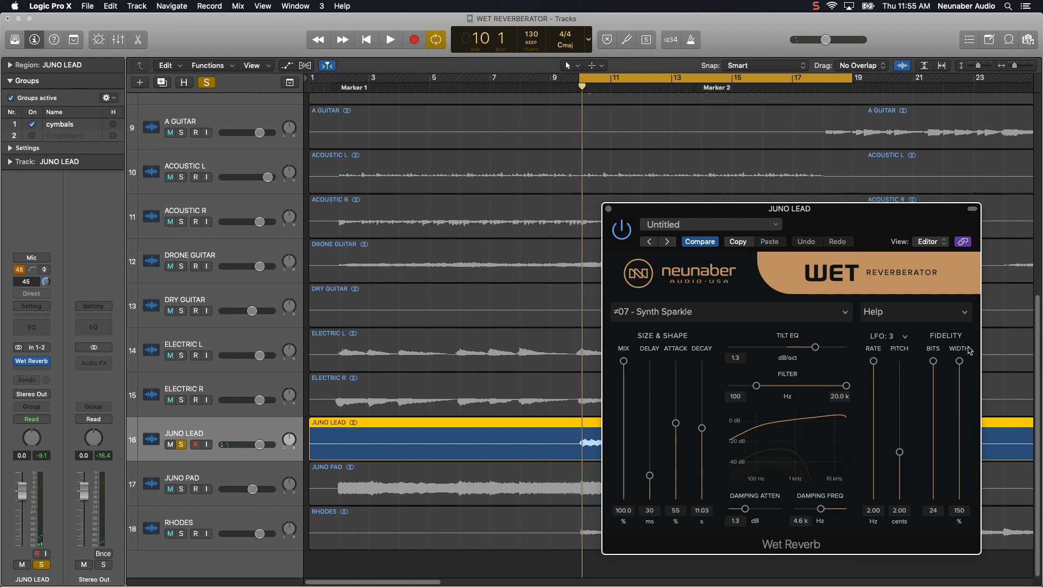
pyautogui.press('space')
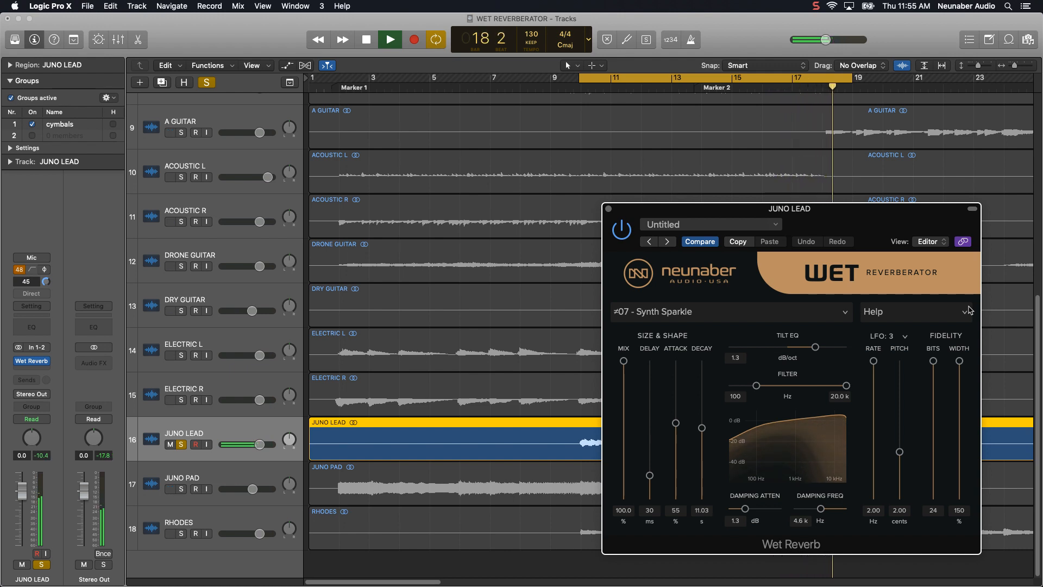
pyautogui.press('space')
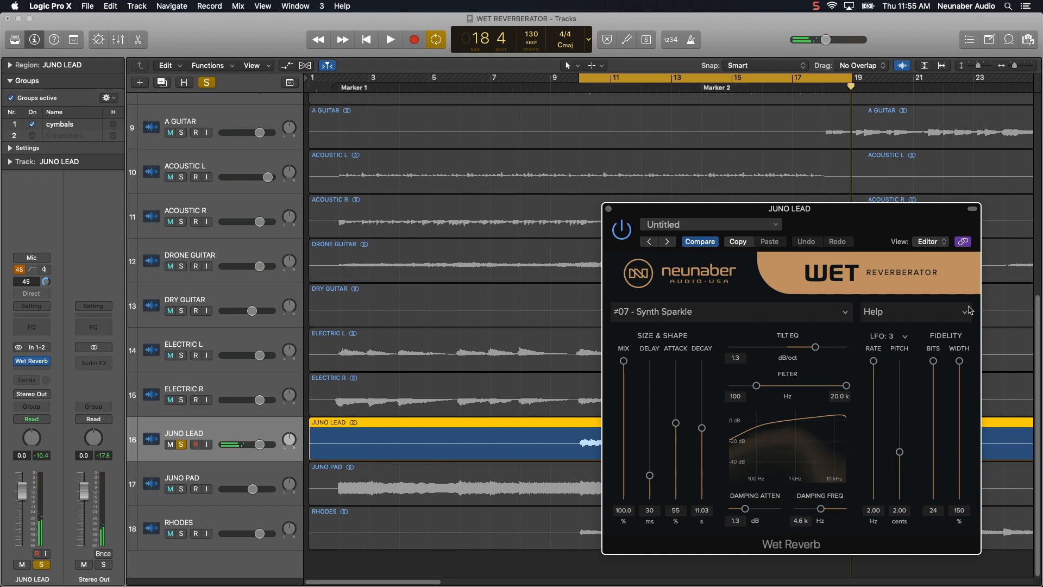